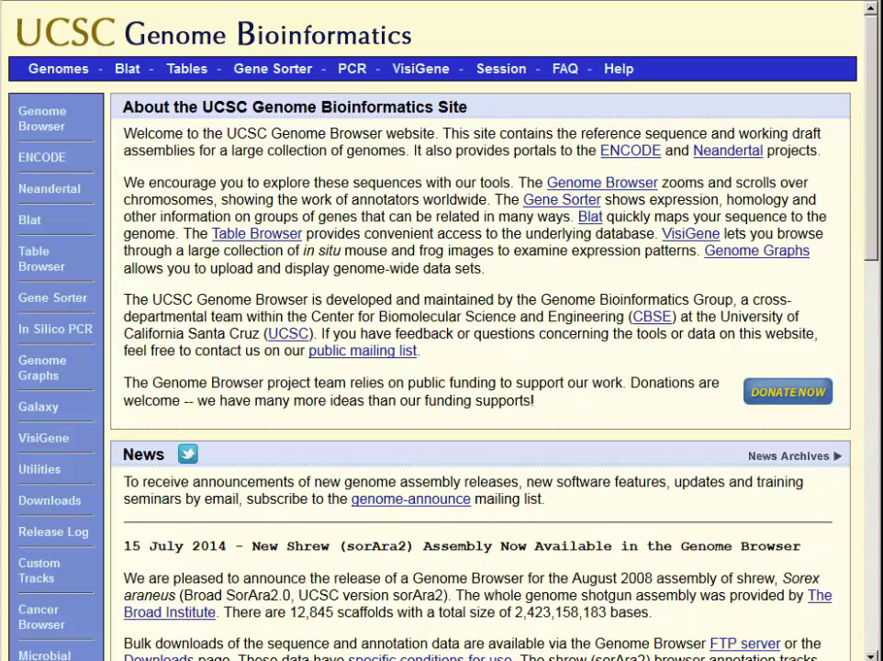
# - Open the Human hg19 browser at its default position, chr21:33,031,597-33,041,570 around SOD1
pyautogui.click(66, 86)
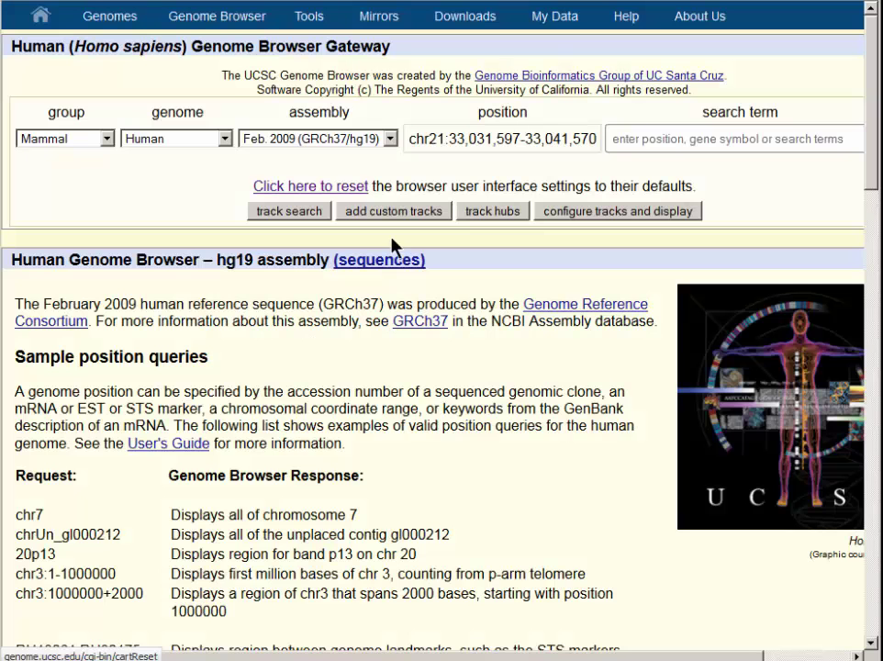
pyautogui.hscroll(1, 564, 455)
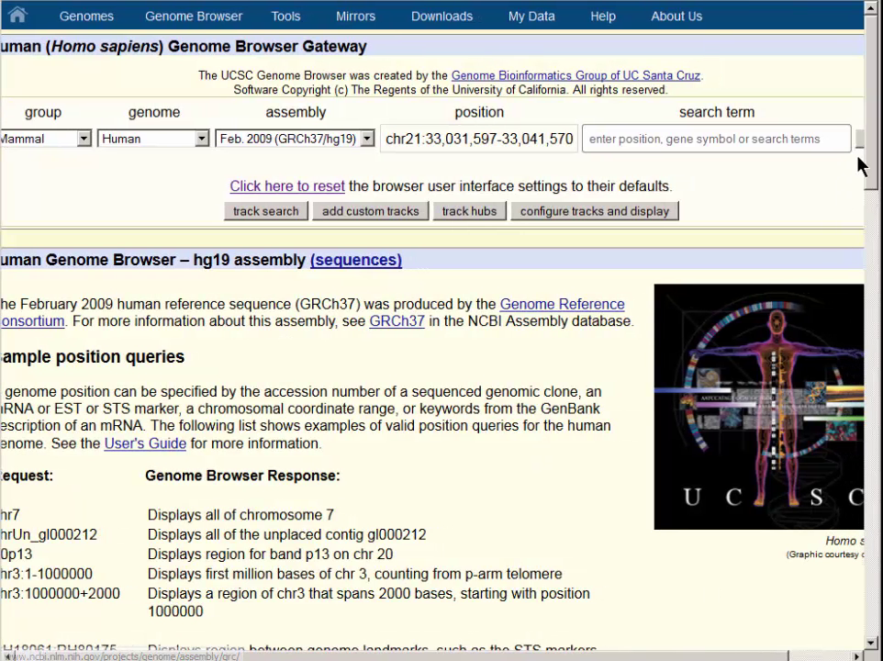
pyautogui.click(861, 140)
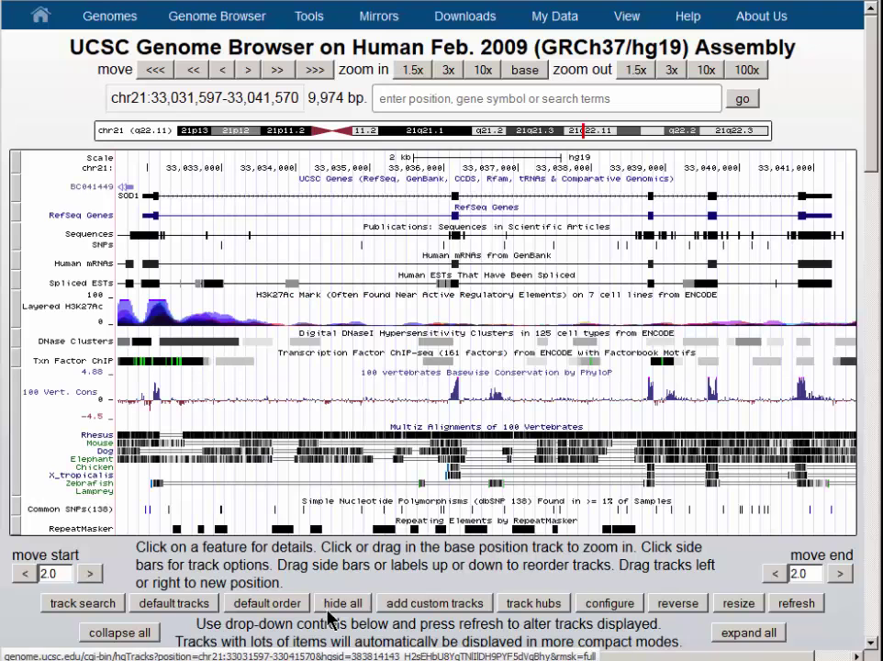
# - Hide all tracks, set UCSC Genes to pack, and refresh the view
pyautogui.click(358, 605)
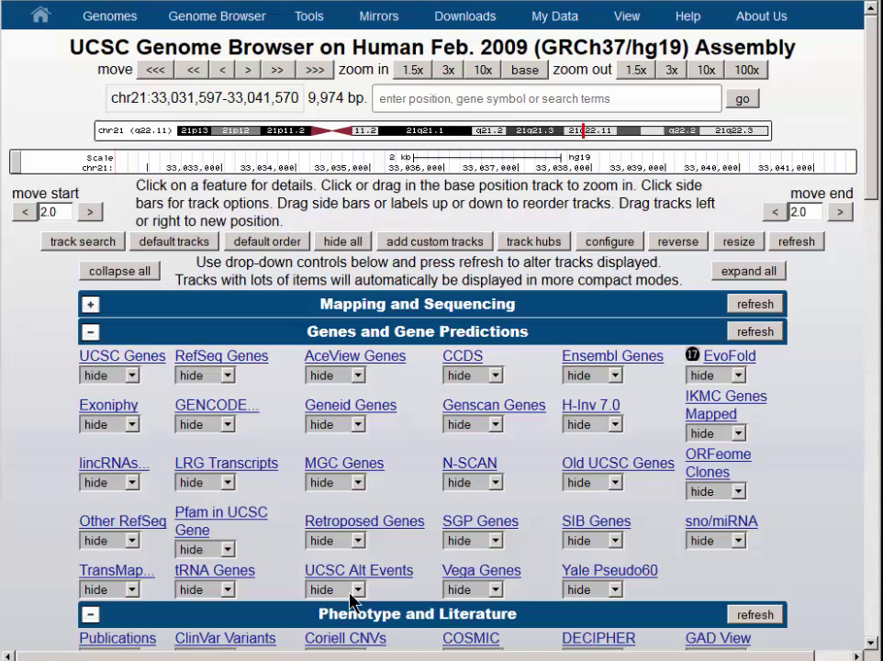
pyautogui.click(131, 376)
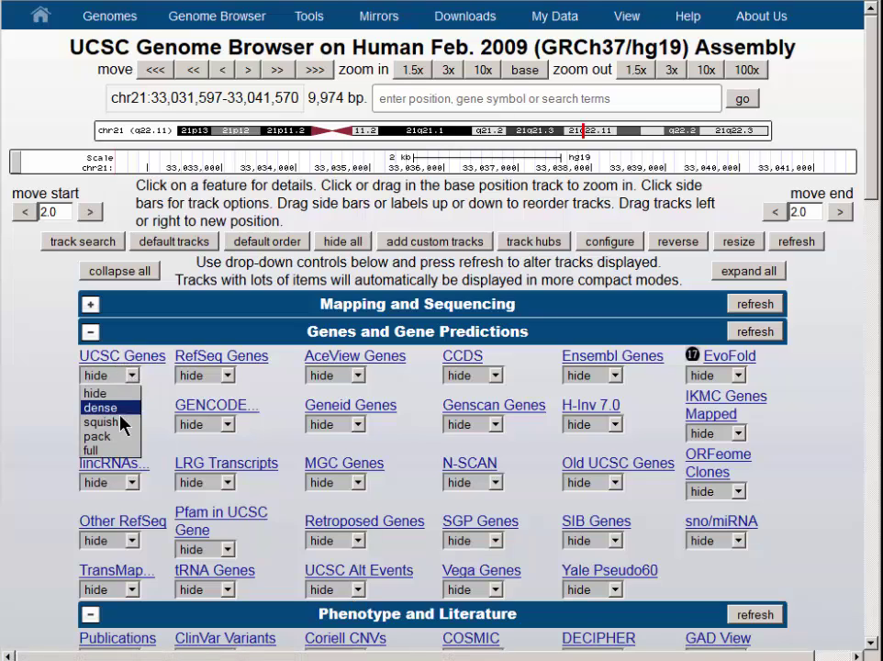
pyautogui.click(119, 438)
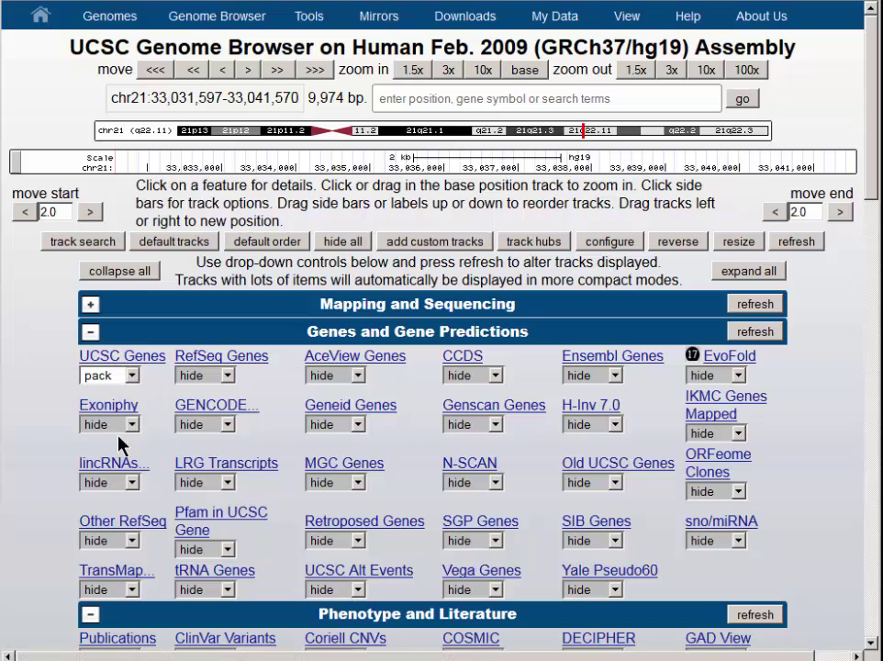
pyautogui.click(774, 337)
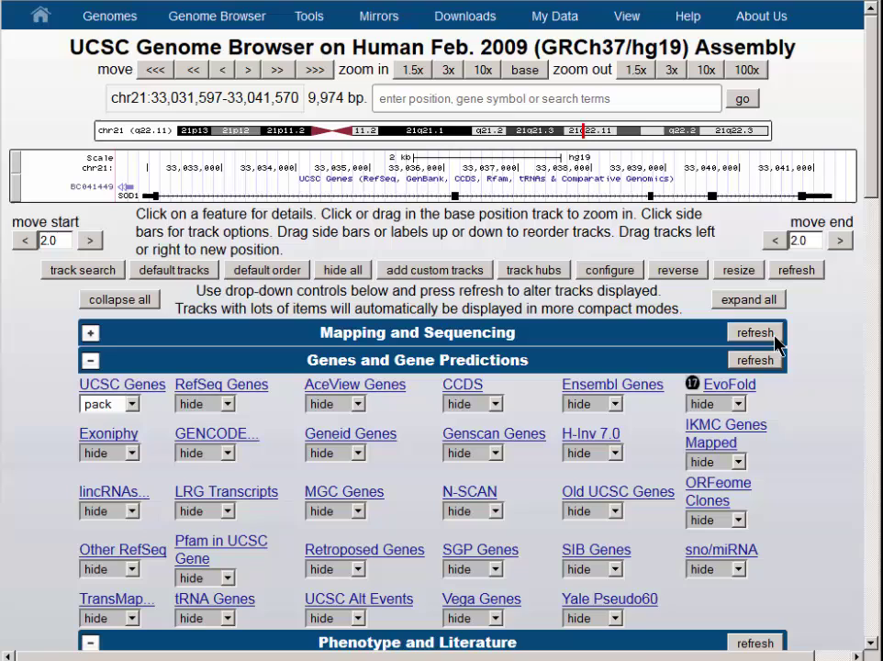
# - Jump to the NBAS gene, pan along chr2, and zoom out 10x to chr2:13,767,094-17,711,503
pyautogui.click(674, 99)
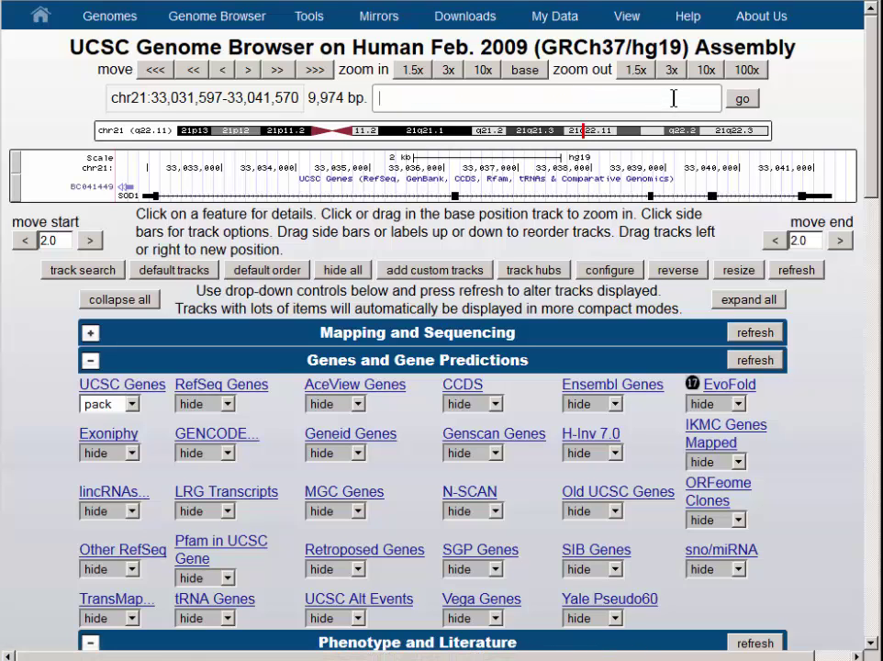
pyautogui.write('nbas')
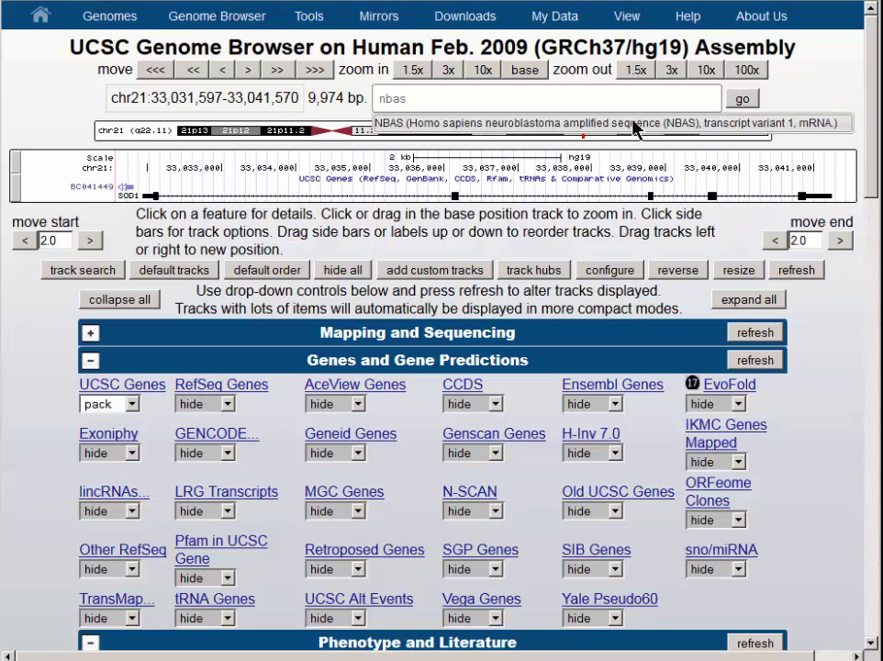
pyautogui.click(634, 122)
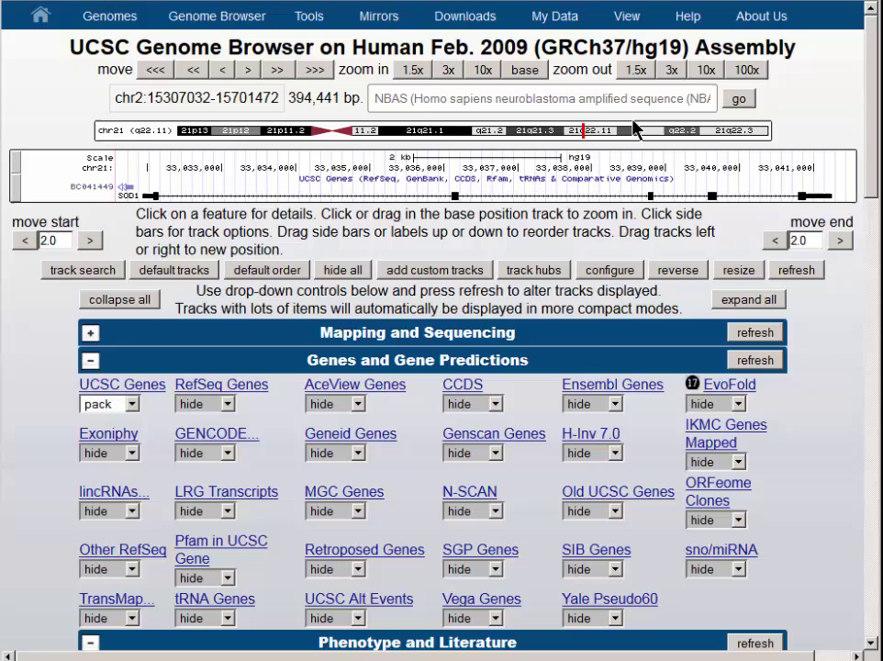
pyautogui.click(740, 100)
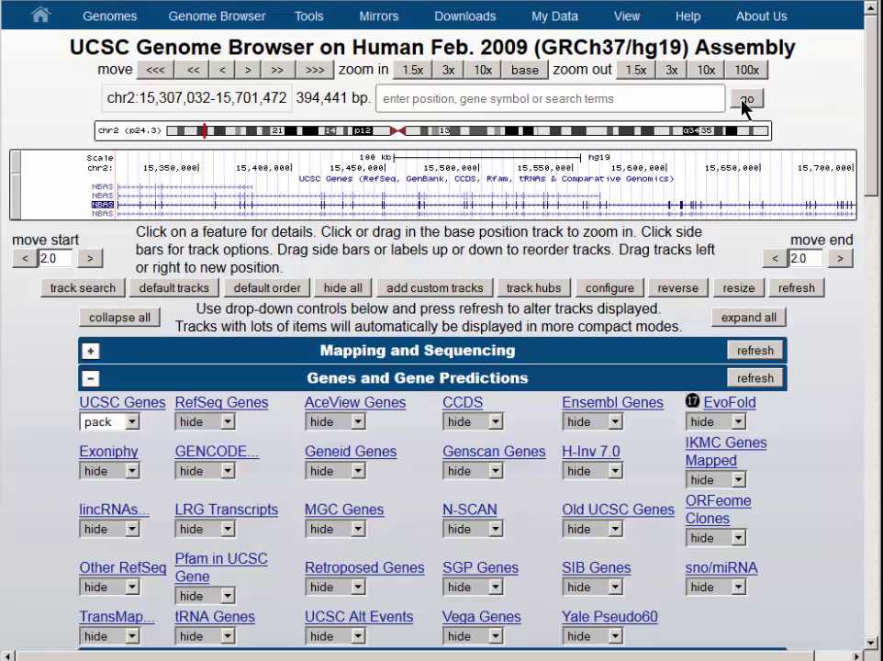
pyautogui.moveTo(833, 195); pyautogui.dragTo(390, 203)
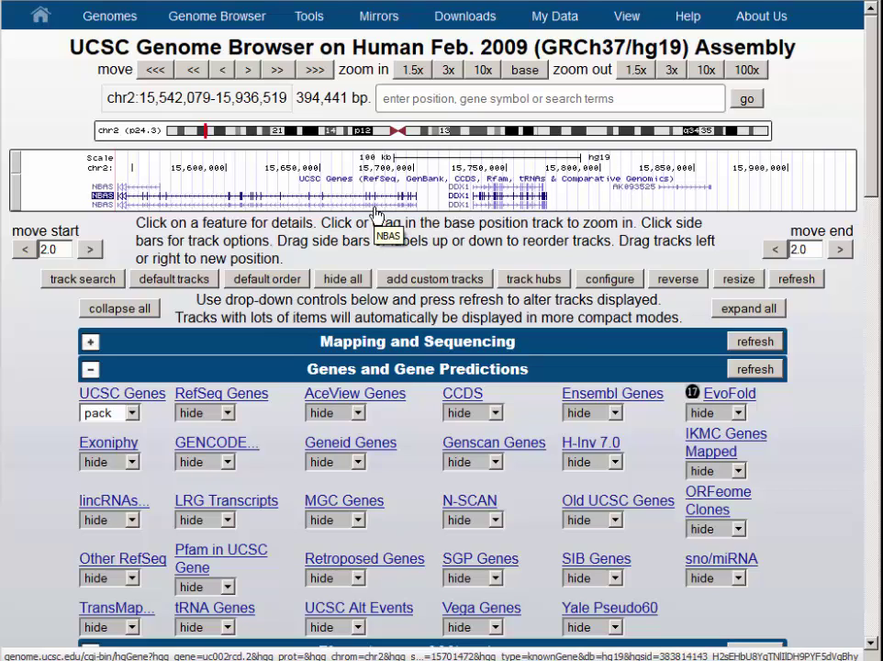
pyautogui.click(708, 72)
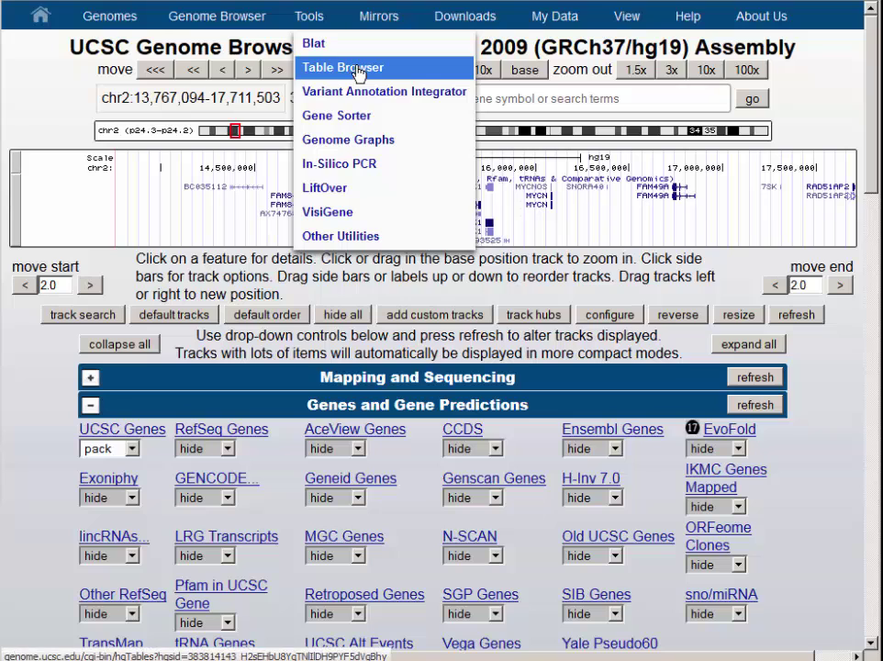
# - Query knownGene in the Table Browser for the current region with BED output format
pyautogui.click(356, 68)
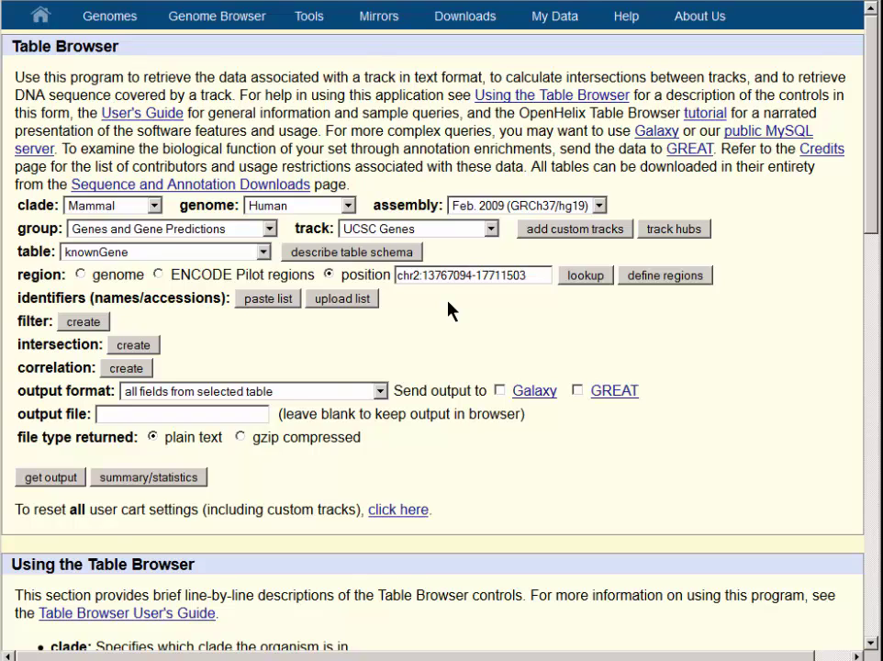
pyautogui.click(341, 397)
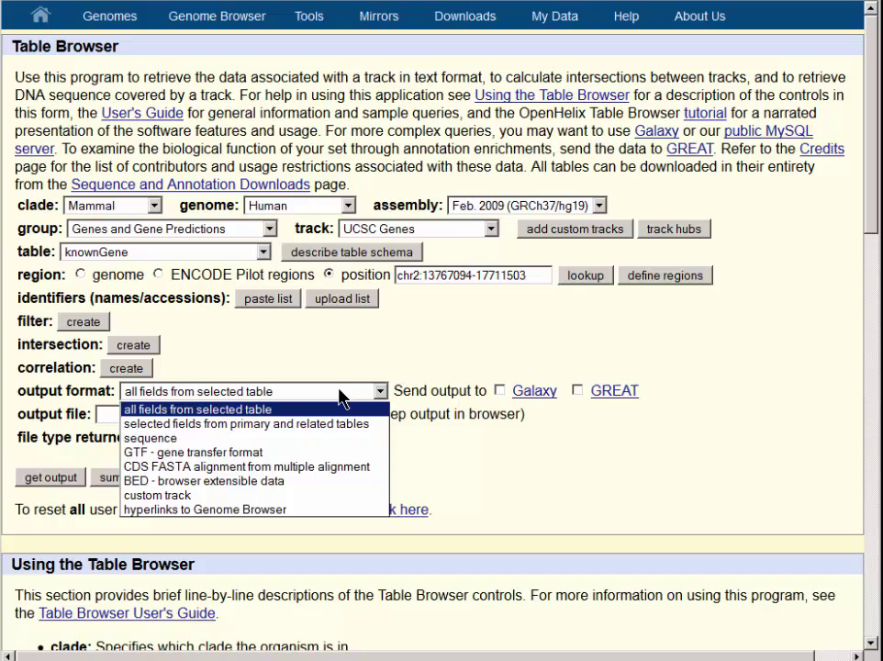
pyautogui.click(314, 484)
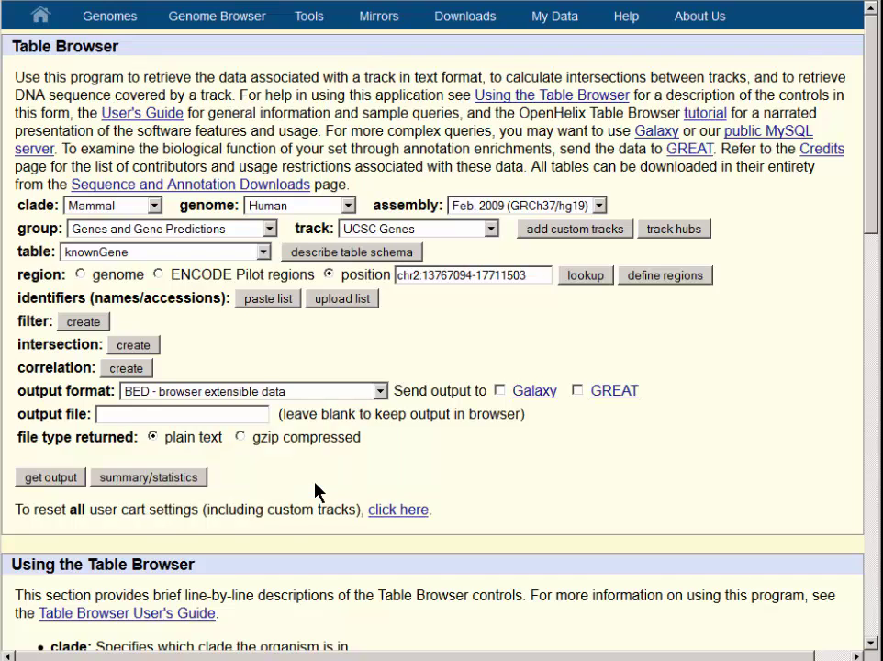
pyautogui.click(62, 478)
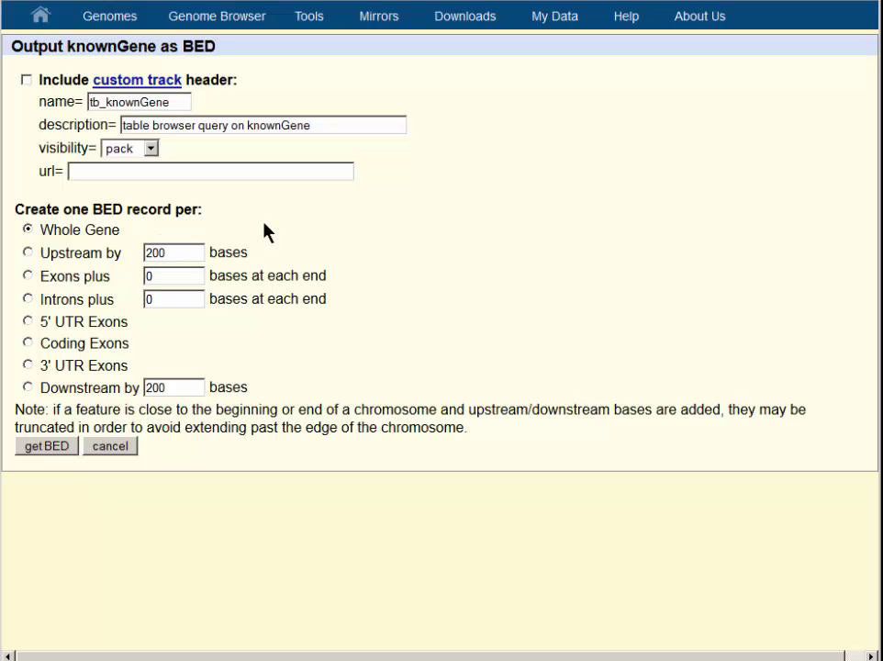
# - Output one record per gene for the region upstream by 200 bases
pyautogui.click(28, 252)
pyautogui.click(175, 251)
pyautogui.moveTo(139, 252); pyautogui.dragTo(112, 253)
# - Add a track header named upstream200, described '200 bp upstream from genes', and get the BED
pyautogui.click(26, 80)
pyautogui.press('Tab')
pyautogui.press('Tab')
pyautogui.write('up')
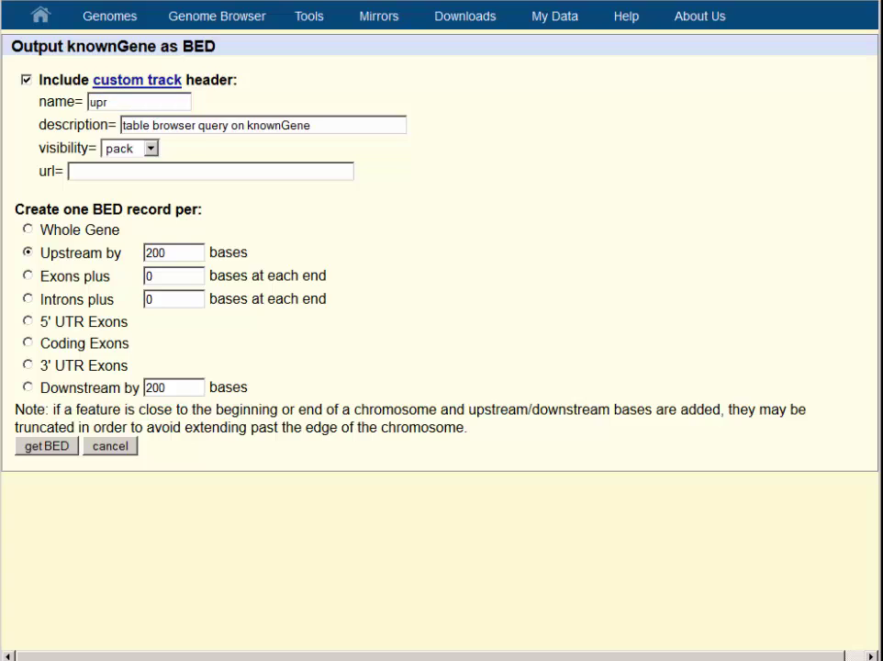
pyautogui.click(144, 123)
pyautogui.moveTo(339, 127); pyautogui.dragTo(52, 128)
pyautogui.write('200')
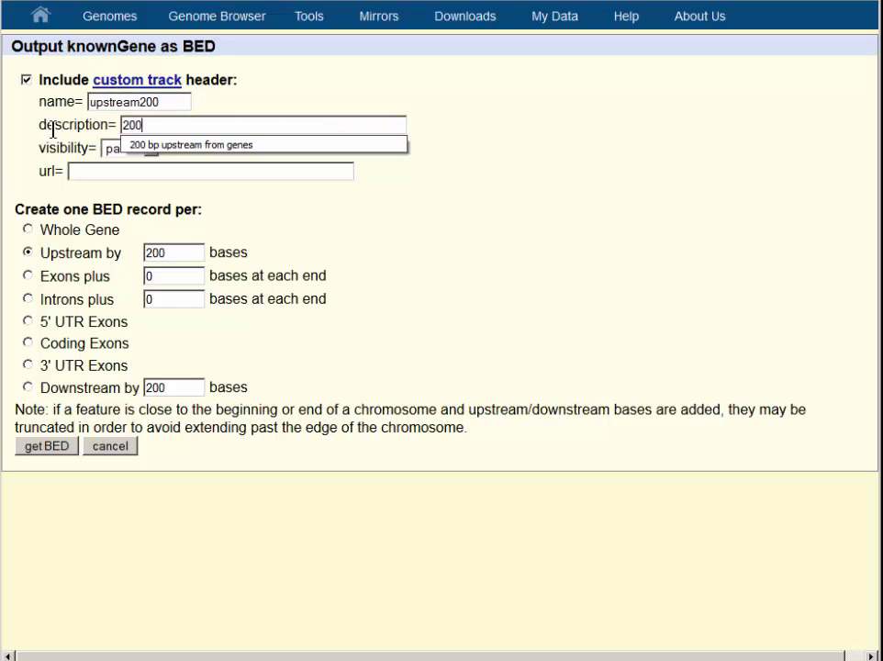
pyautogui.click(239, 145)
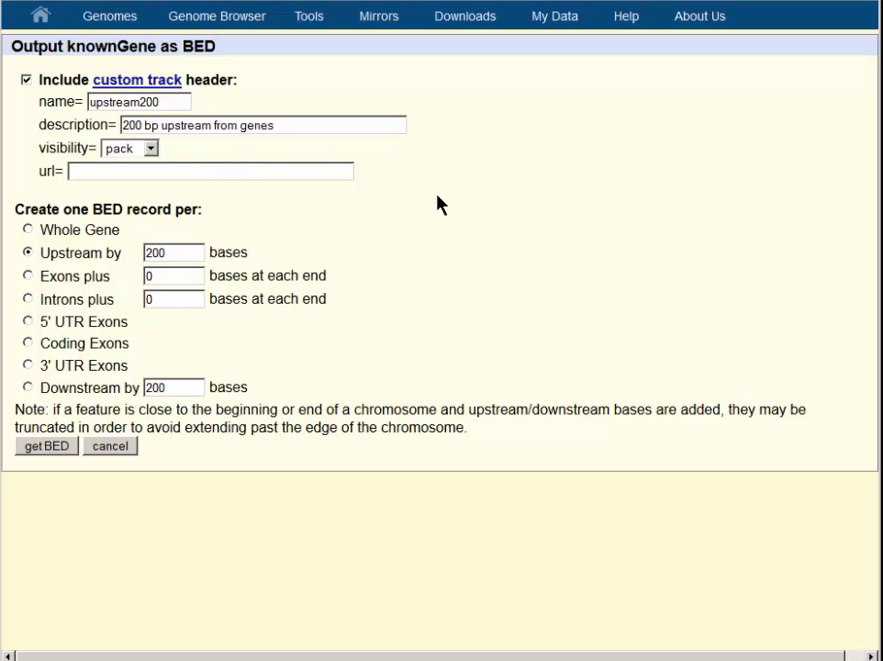
pyautogui.click(51, 448)
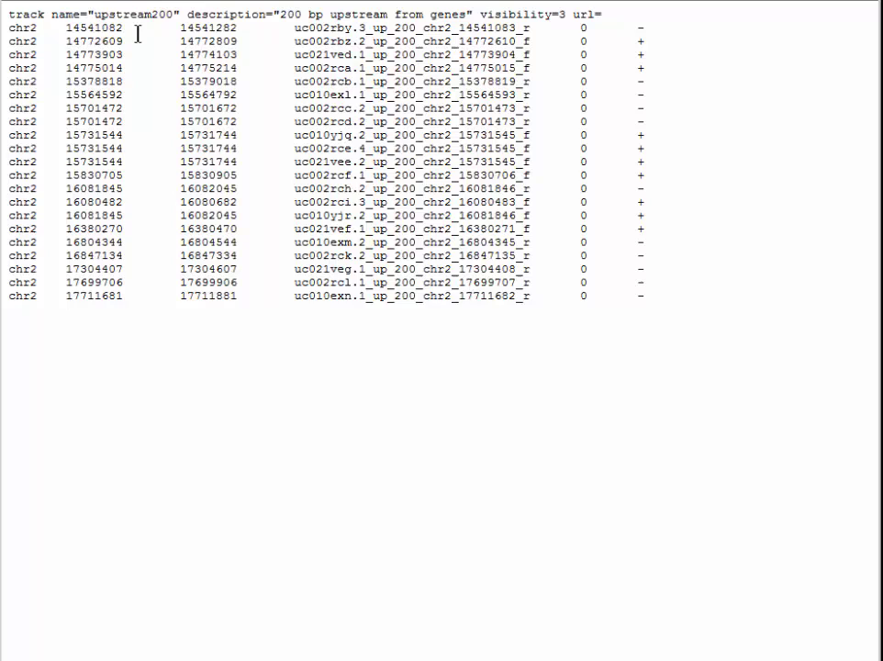
# - Copy the entire BED output and return to the BED options page
pyautogui.moveTo(101, 27); pyautogui.dragTo(140, 34)
pyautogui.moveTo(231, 26); pyautogui.dragTo(217, 28)
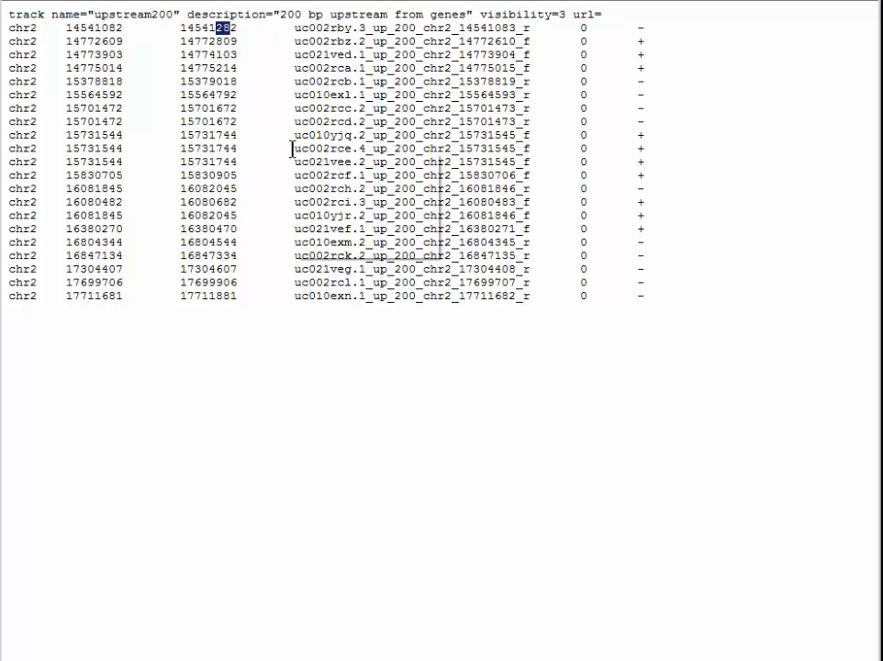
pyautogui.rightClick(292, 148)
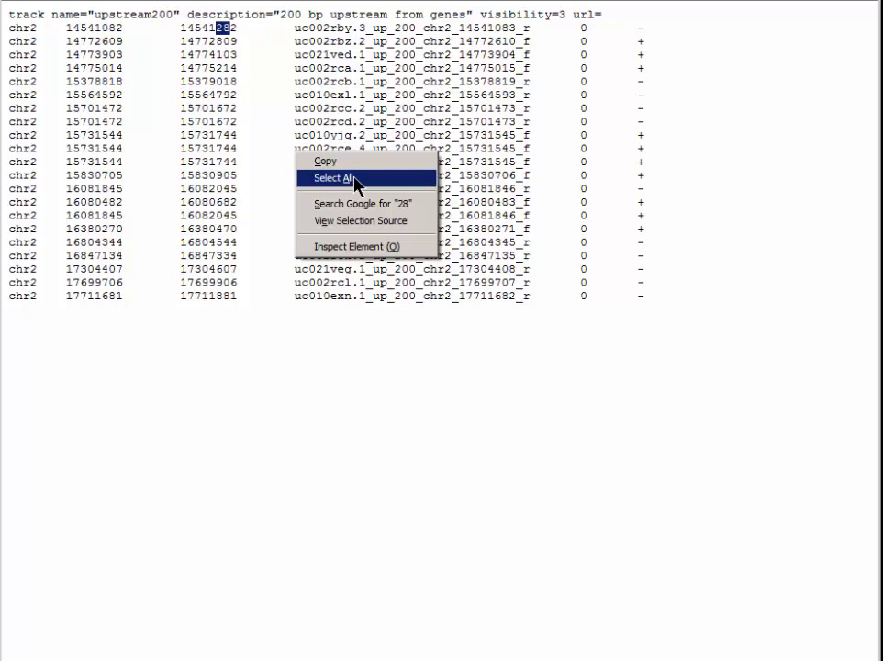
pyautogui.click(357, 179)
pyautogui.rightClick(267, 175)
pyautogui.click(405, 191)
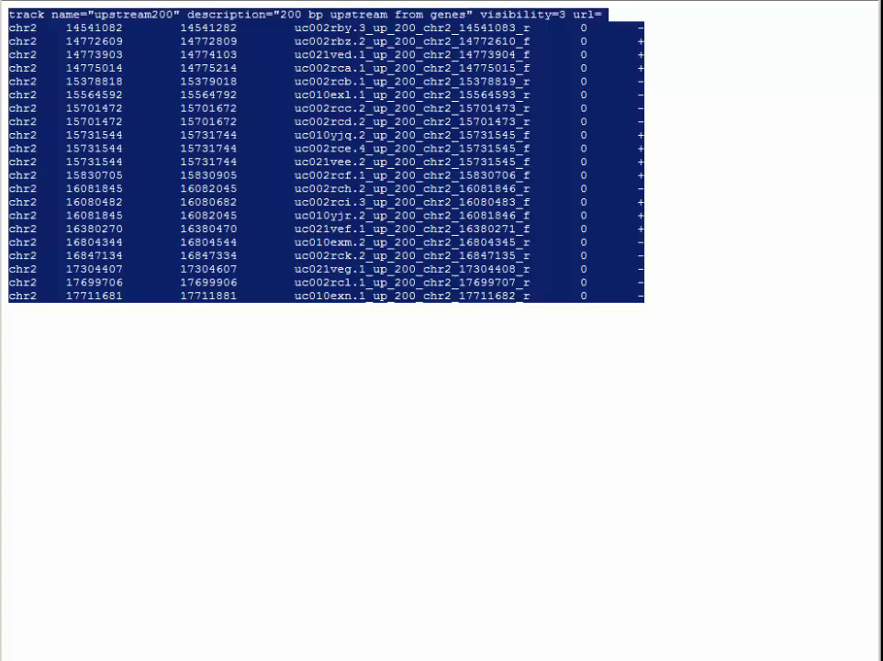
pyautogui.hotkey('alt', 'Left')
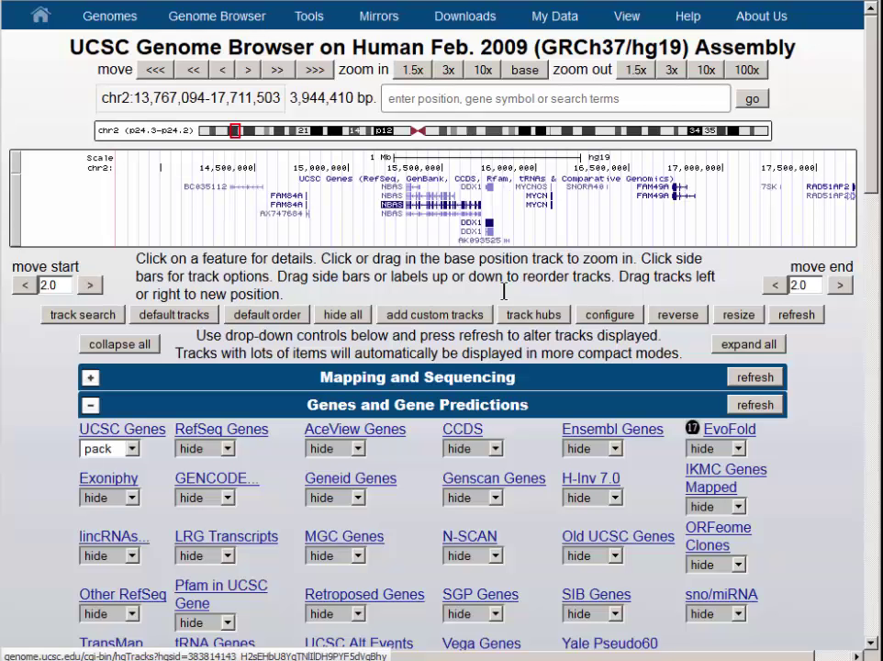
# - Paste the upstream200 BED data with its track line as a custom track and submit
pyautogui.click(469, 316)
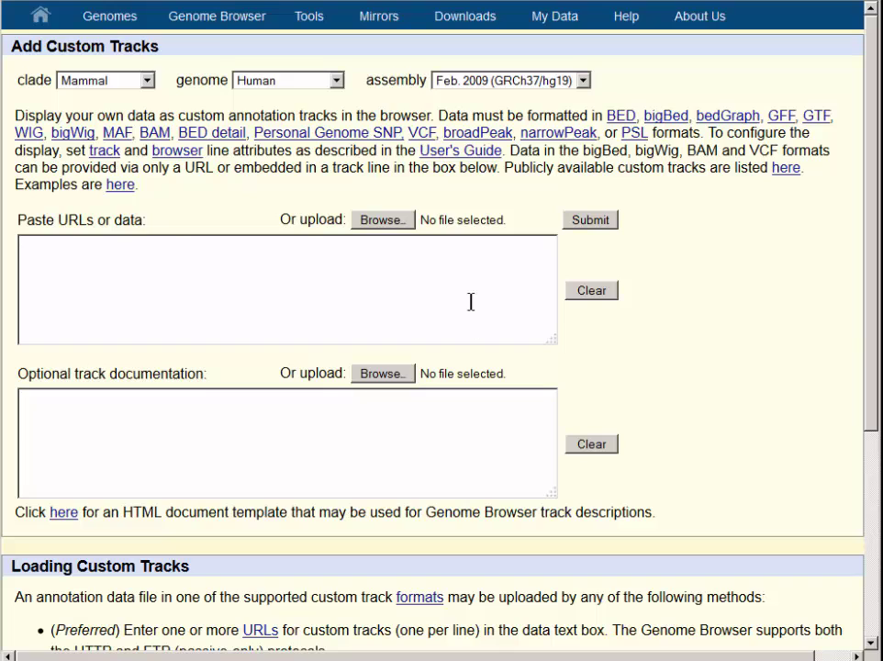
pyautogui.hotkey('ctrl', 'v')
pyautogui.hotkey('ctrl', 'Home')
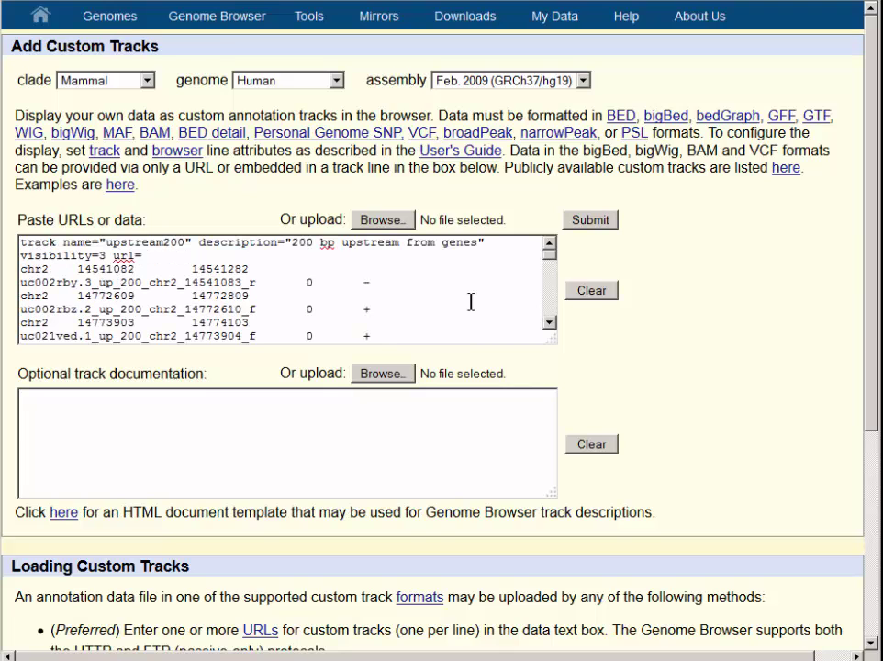
pyautogui.hotkey('shift', 'Down')
pyautogui.hotkey('shift', 'Down')
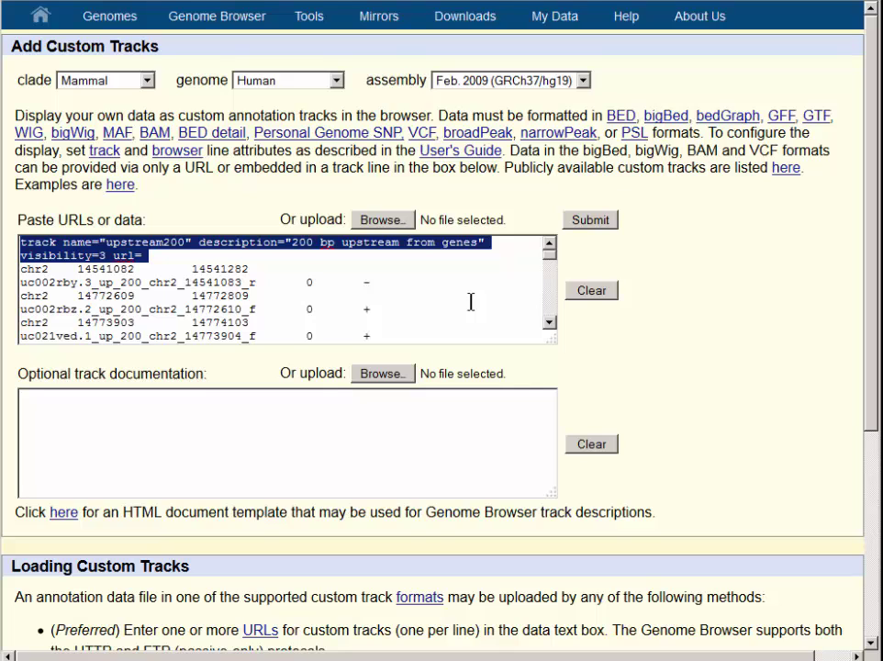
pyautogui.click(608, 224)
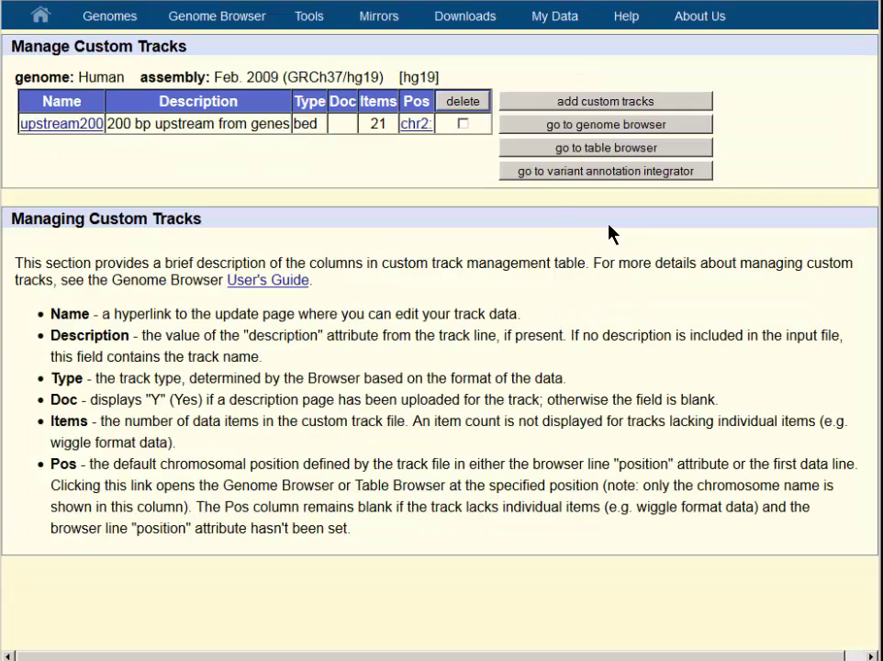
# - View upstream200 on chr2, zoom out 100x twice and 10x, then drag-select chr2:14,589,674-17,862,894
pyautogui.click(418, 125)
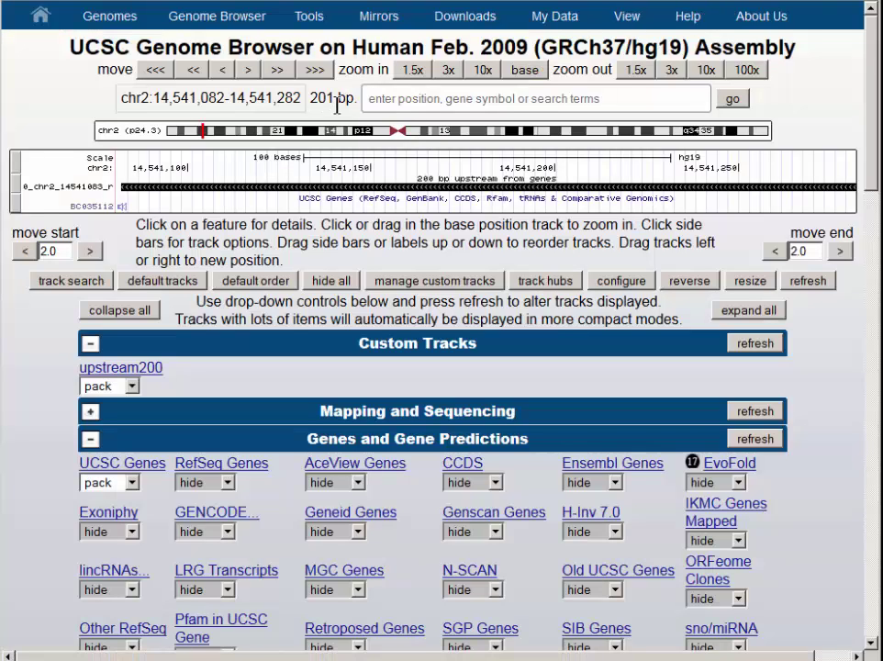
pyautogui.click(251, 75)
pyautogui.click(749, 72)
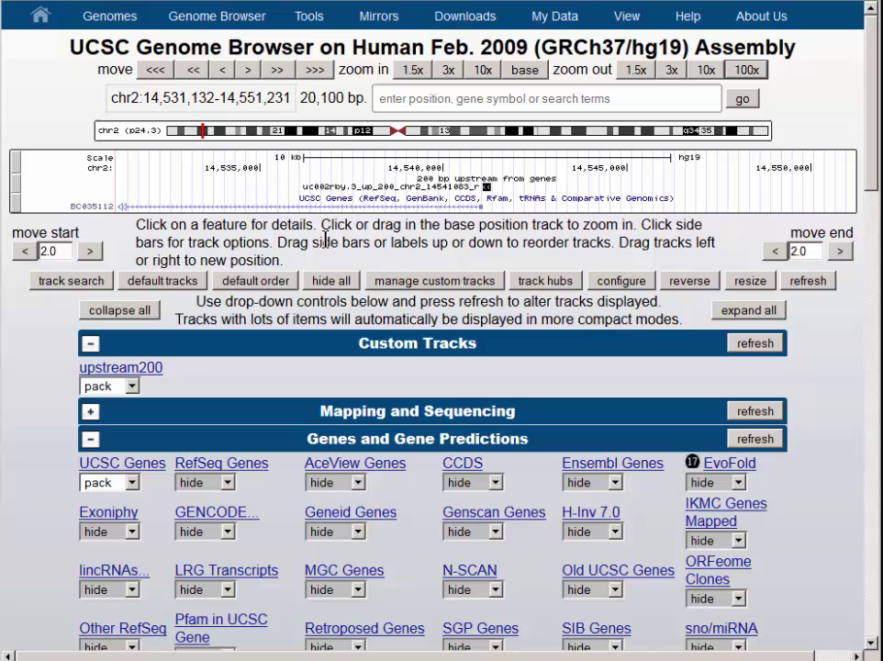
pyautogui.click(755, 72)
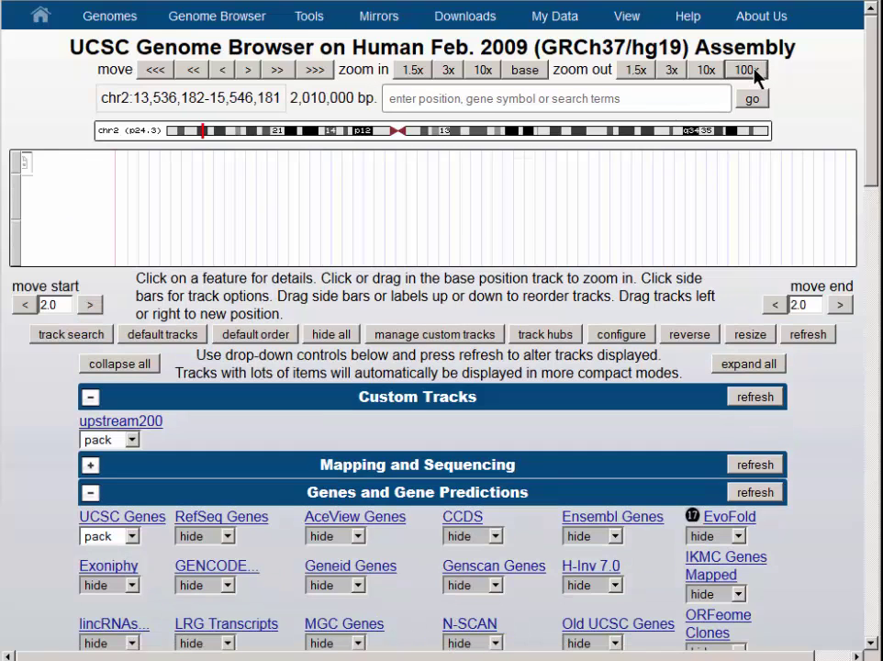
pyautogui.click(711, 71)
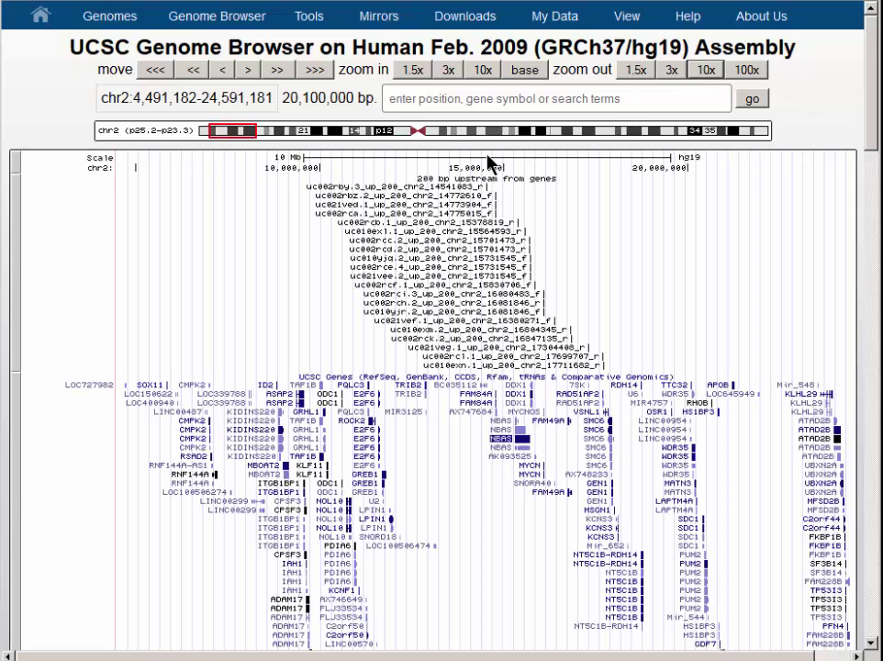
pyautogui.moveTo(488, 161); pyautogui.dragTo(606, 175)
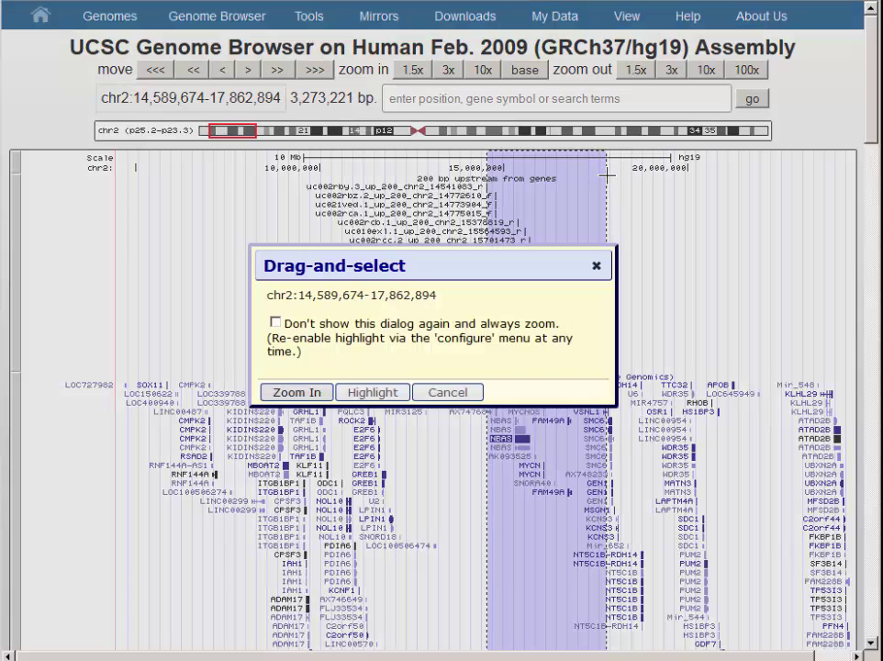
# - Zoom into the selection, make upstream200 dense, then zoom to chr2:15,531,366-15,803,806 around NBAS and DDX1
pyautogui.click(285, 391)
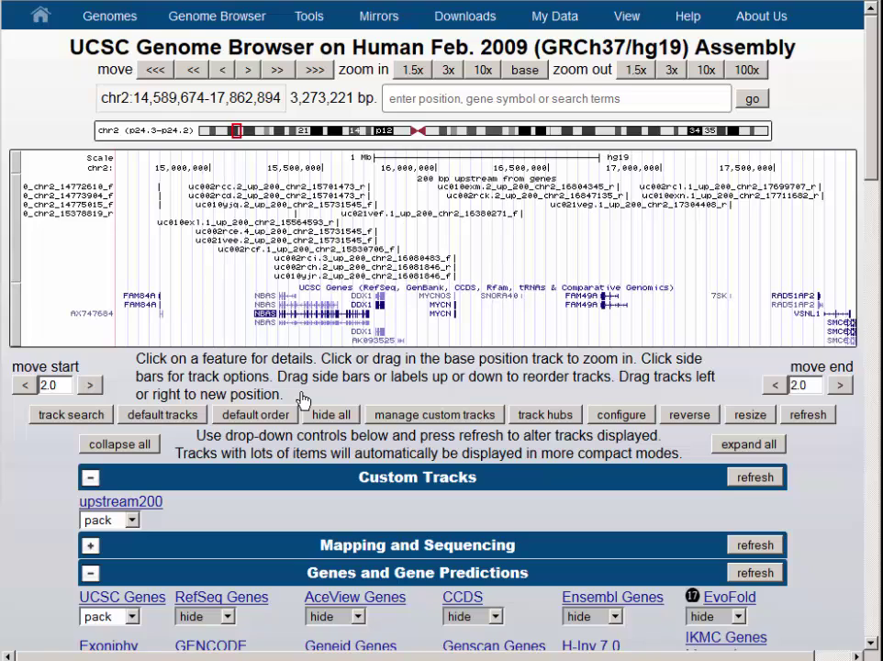
pyautogui.rightClick(76, 249)
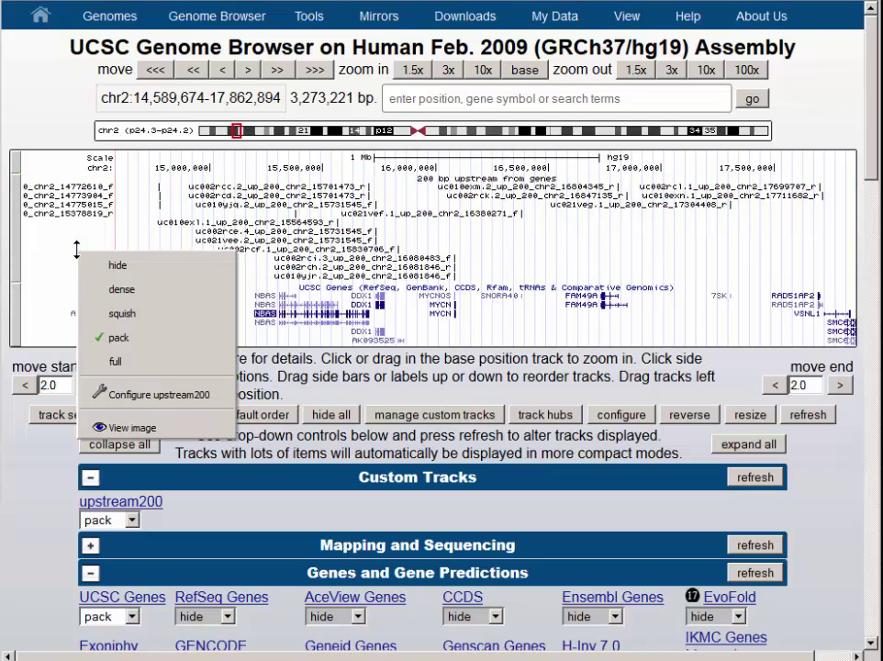
pyautogui.click(118, 291)
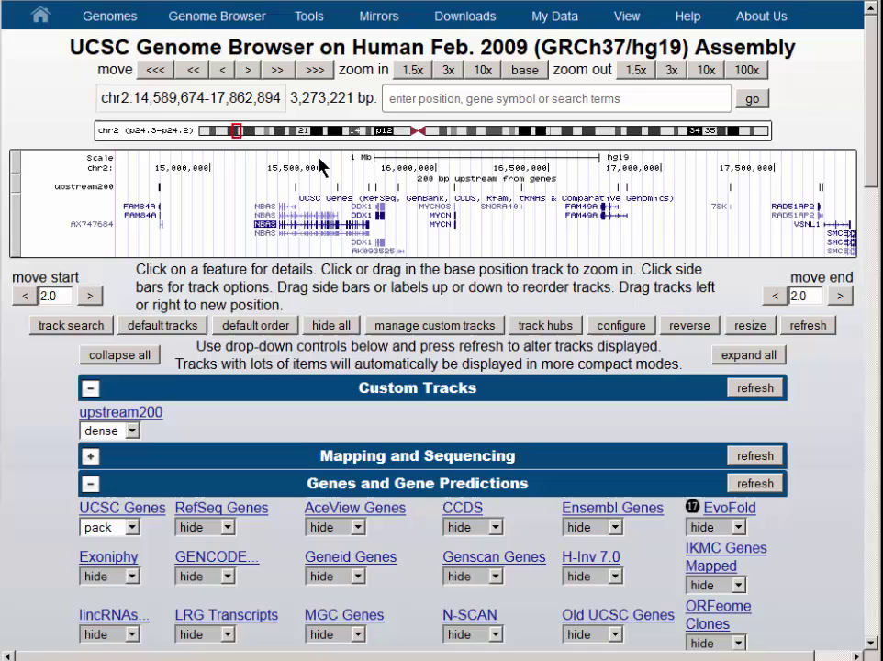
pyautogui.moveTo(329, 160); pyautogui.dragTo(389, 173)
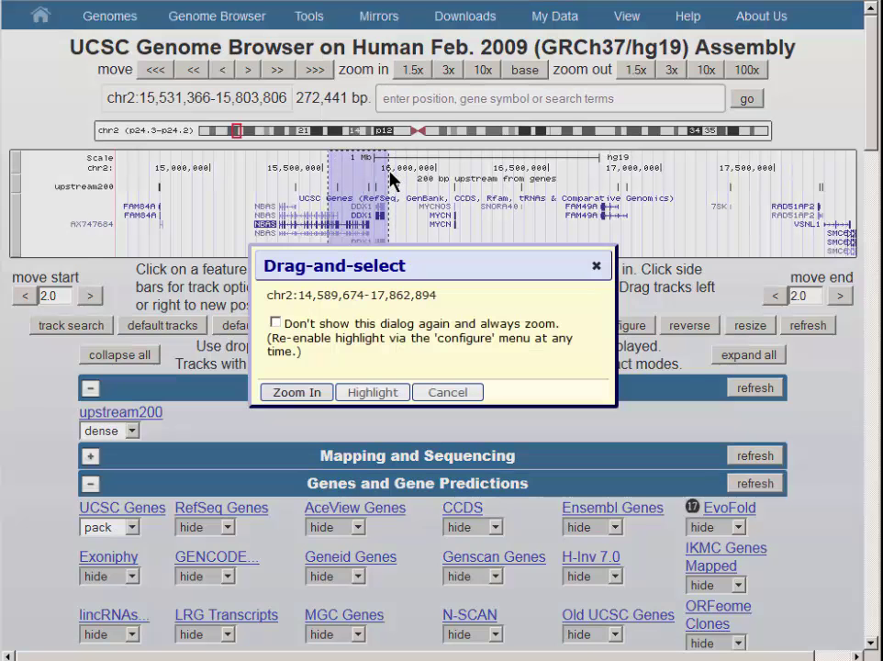
pyautogui.click(304, 395)
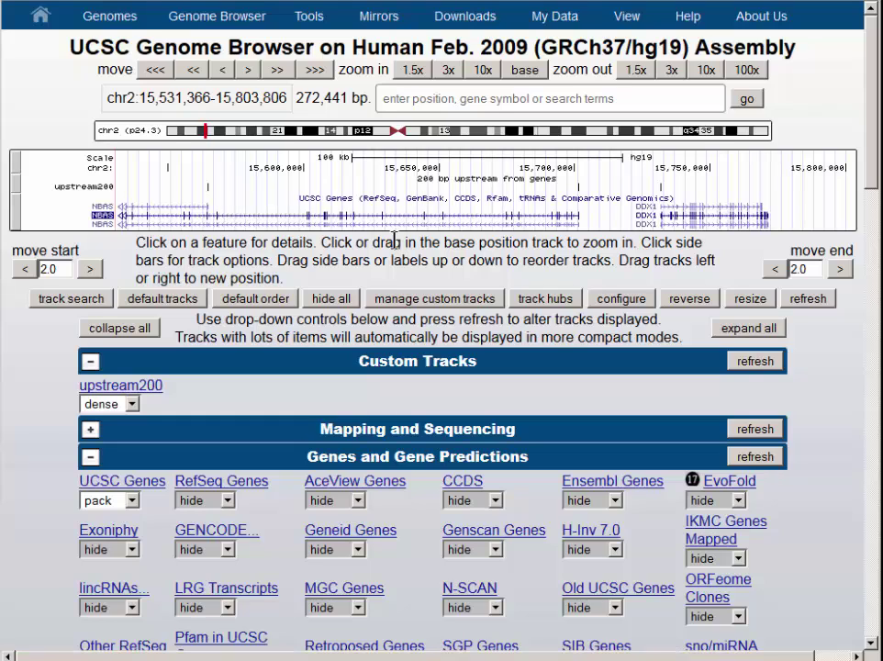
# - Zoom out 100x and zoom into the upstream200 span, chr2:13,991,531-18,461,010
pyautogui.click(760, 73)
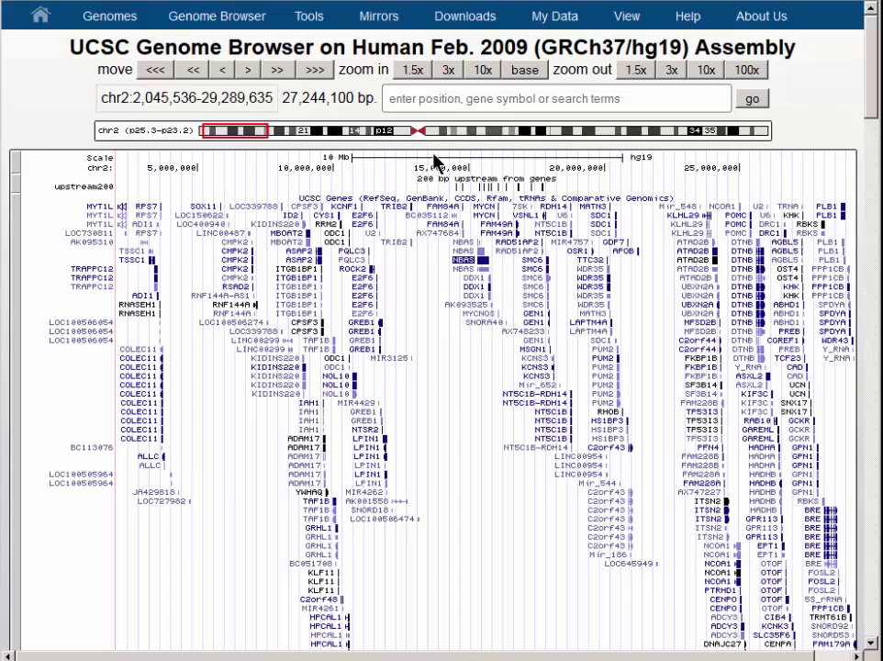
pyautogui.moveTo(439, 158); pyautogui.dragTo(560, 167)
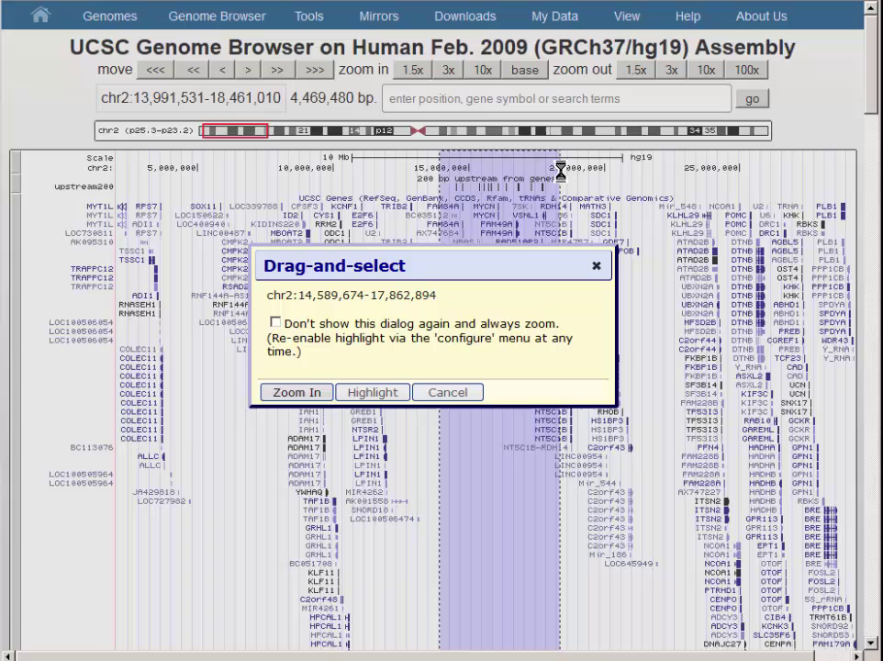
pyautogui.click(306, 395)
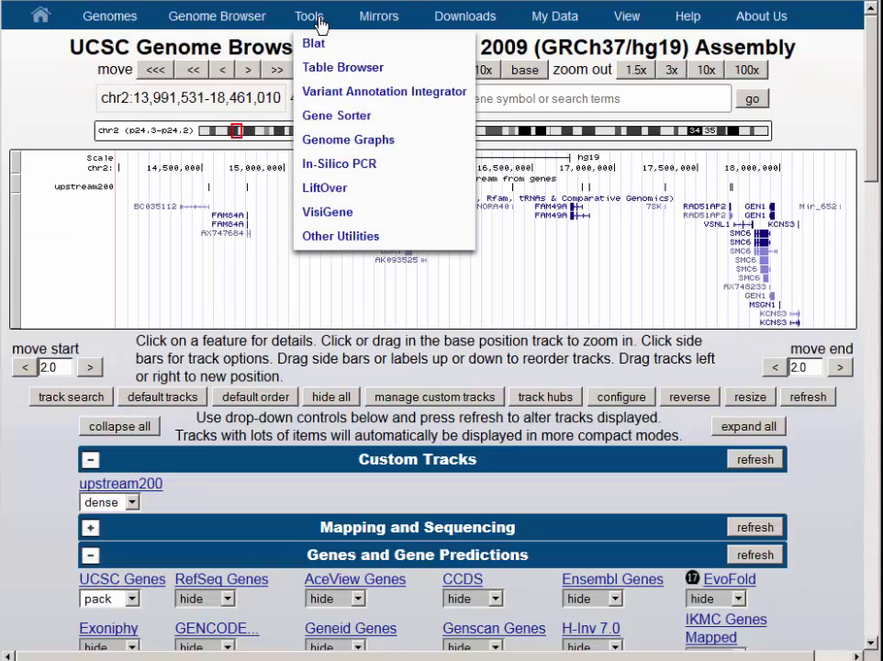
# - In the Table Browser, choose the Variation group and the All SNPs(138) track (snp138 table)
pyautogui.click(380, 74)
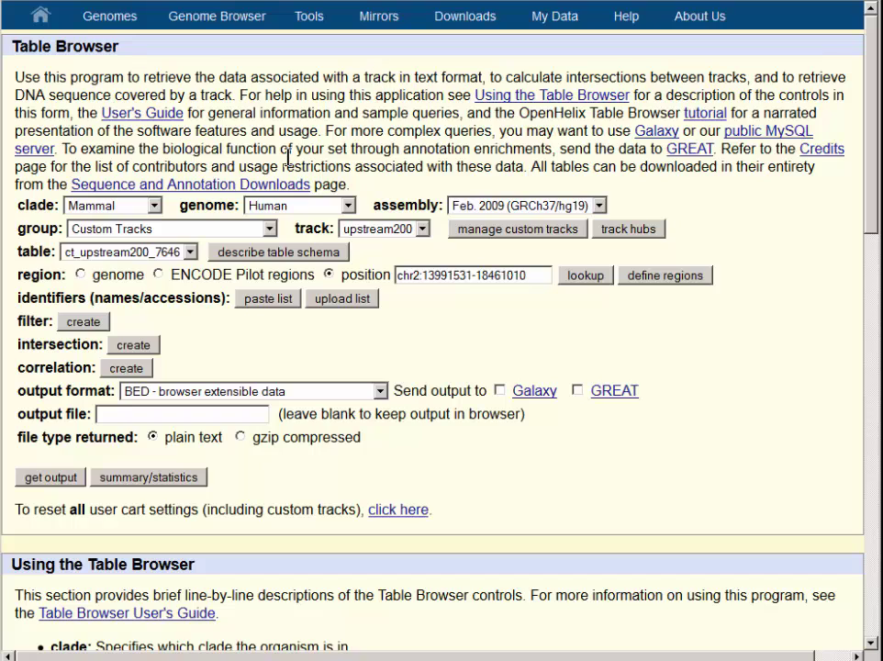
pyautogui.click(270, 229)
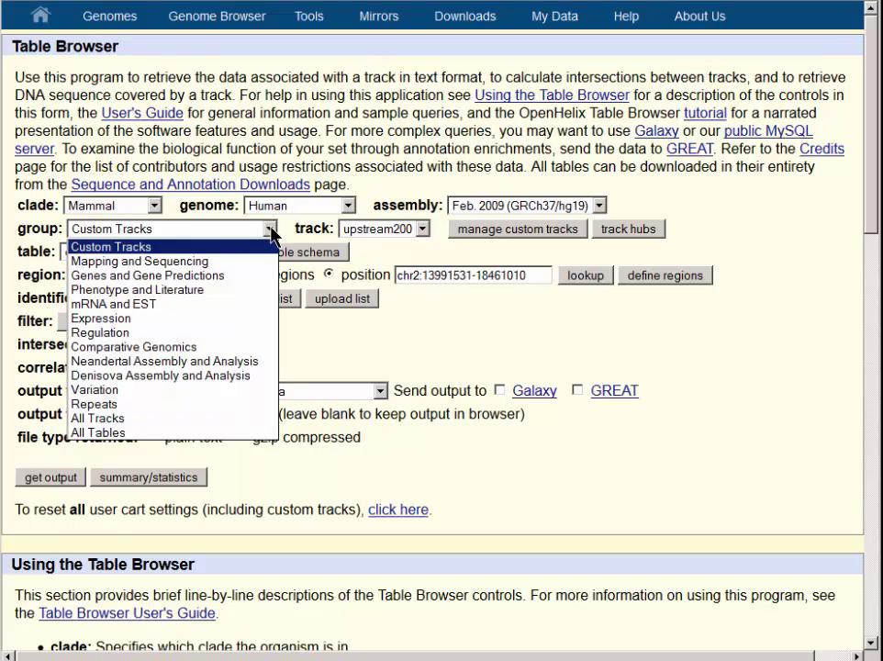
pyautogui.click(197, 390)
pyautogui.click(394, 229)
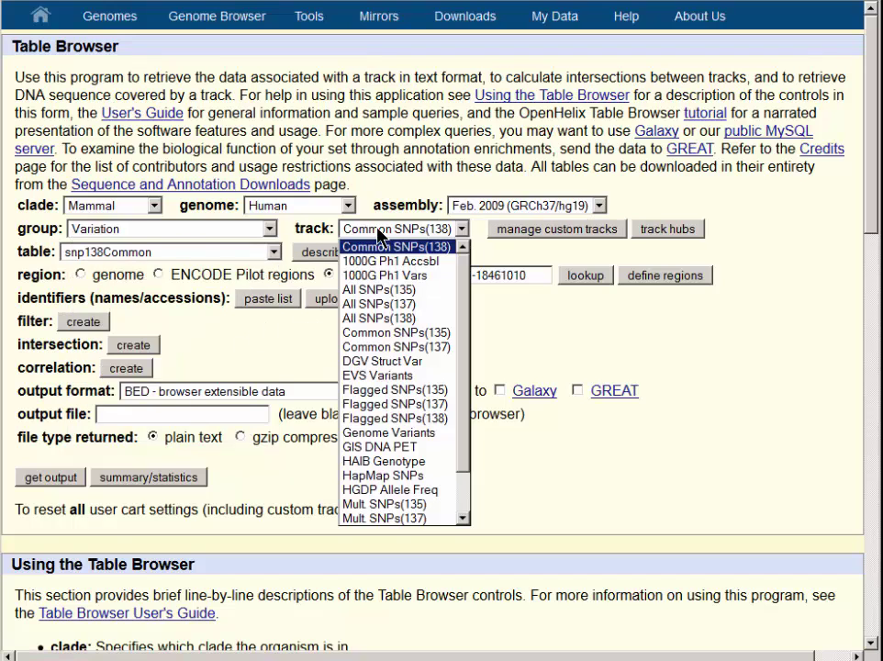
pyautogui.click(441, 319)
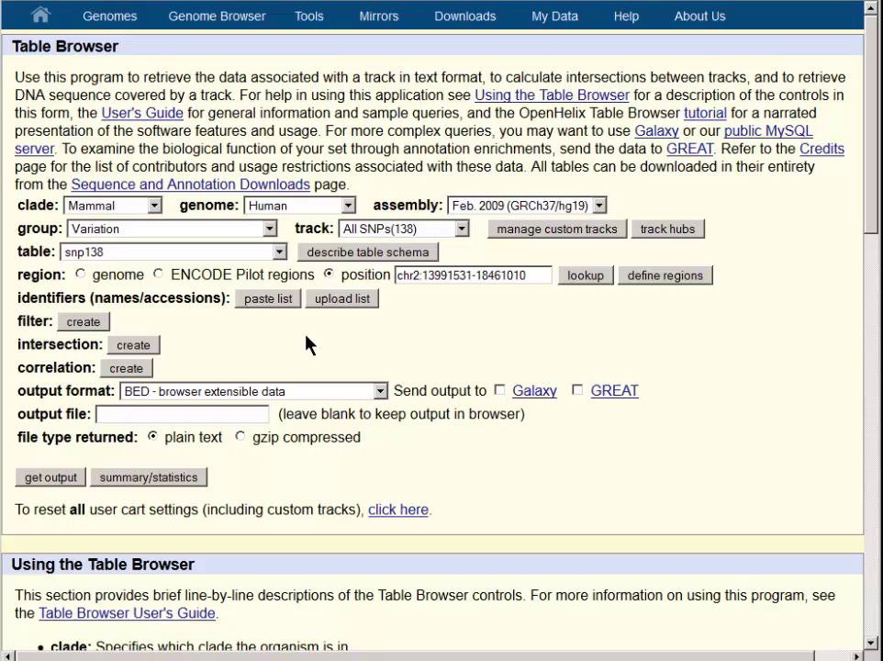
# - Intersect snp138 with the upstream200 custom track, keeping SNPs with any overlap
pyautogui.click(150, 347)
pyautogui.click(269, 98)
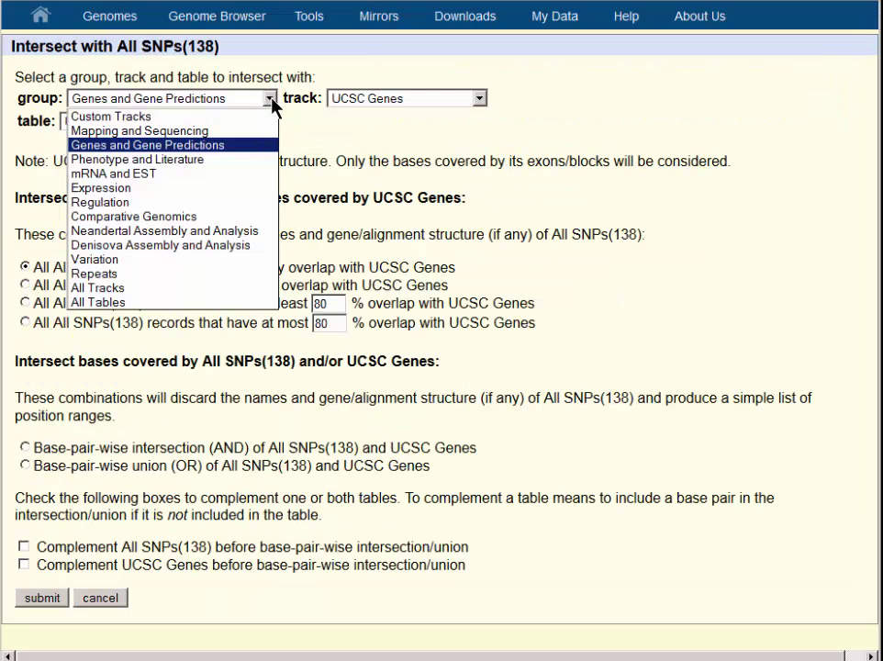
pyautogui.click(260, 117)
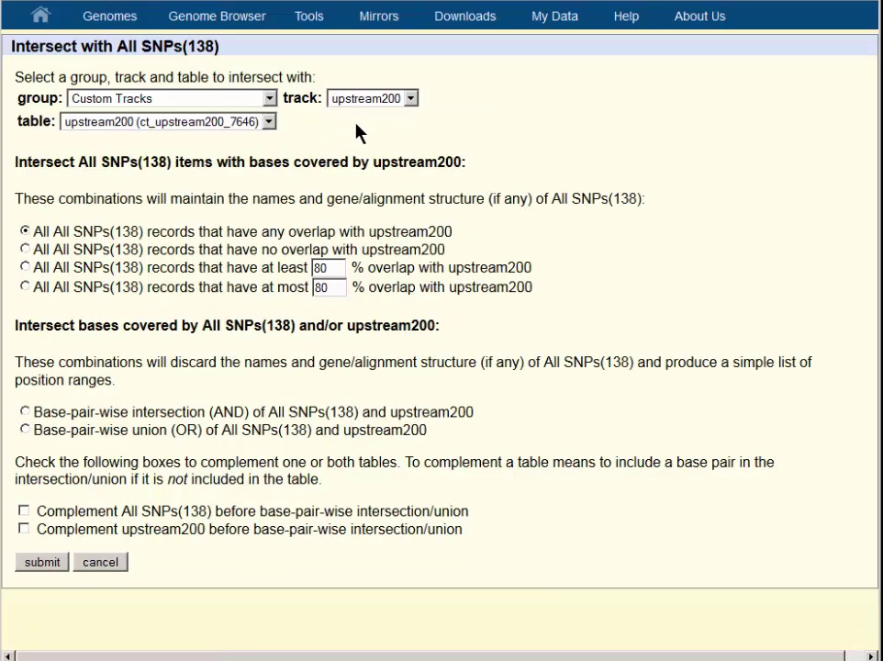
pyautogui.click(401, 102)
pyautogui.click(413, 99)
pyautogui.moveTo(34, 231); pyautogui.dragTo(503, 241)
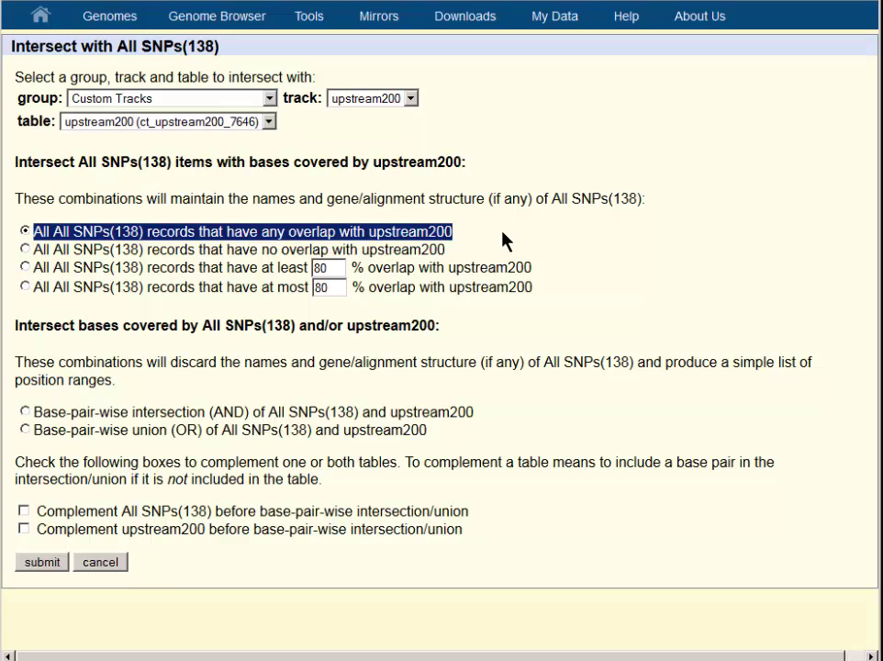
pyautogui.click(53, 562)
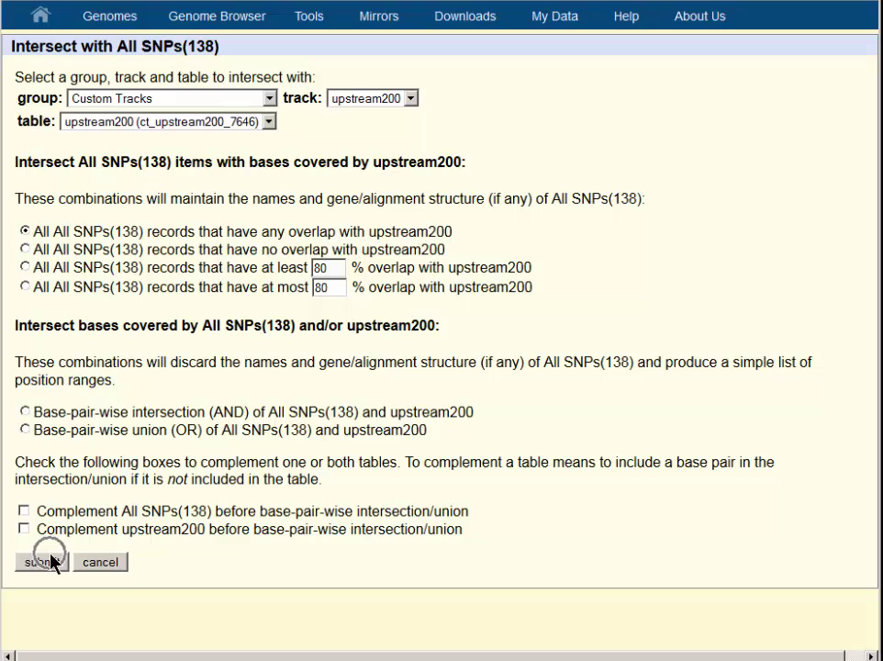
pyautogui.click(42, 562)
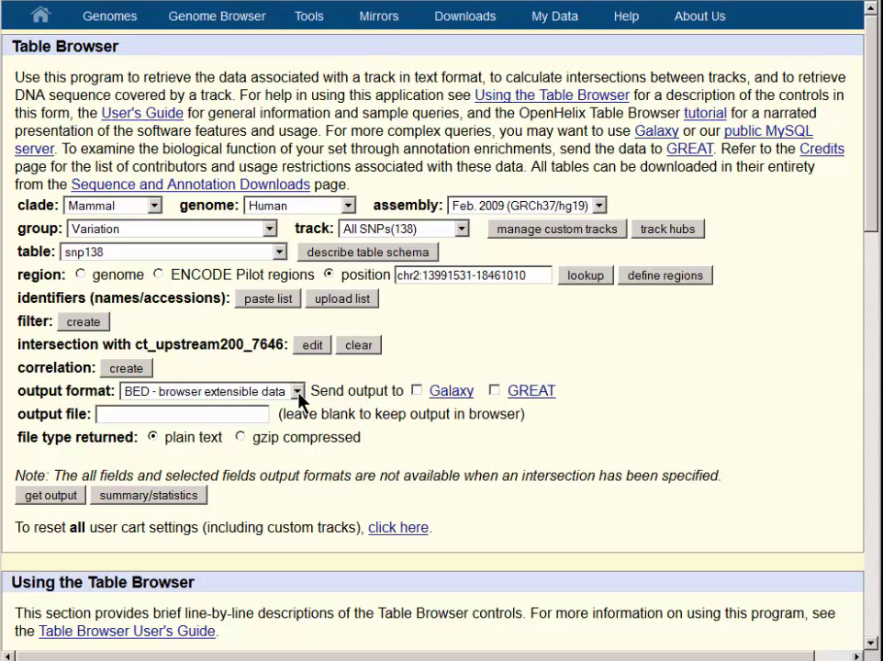
# - Output the intersected SNPs as BED named and described 'upstream SNPs', one record per whole gene
pyautogui.click(51, 495)
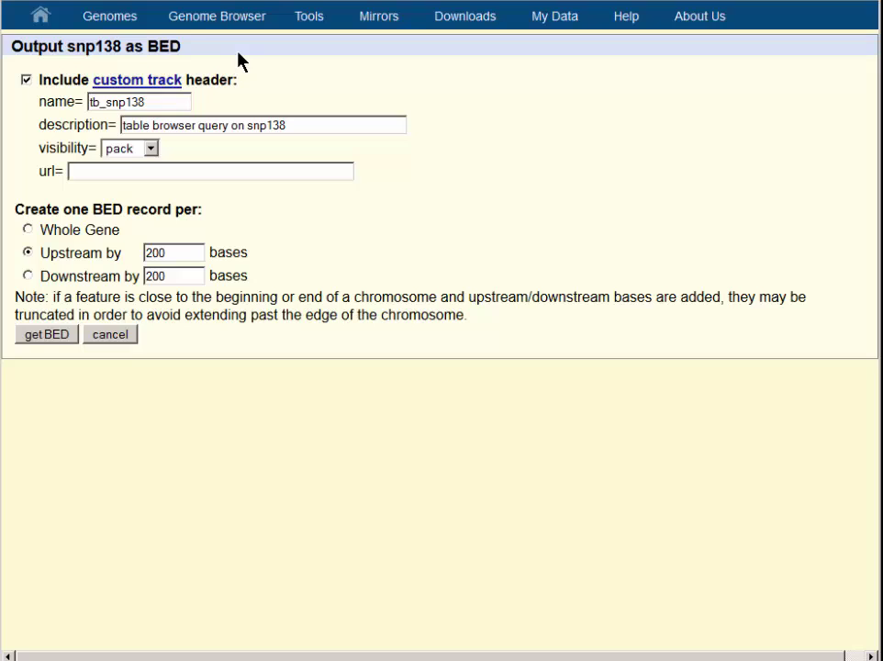
pyautogui.doubleClick(154, 103)
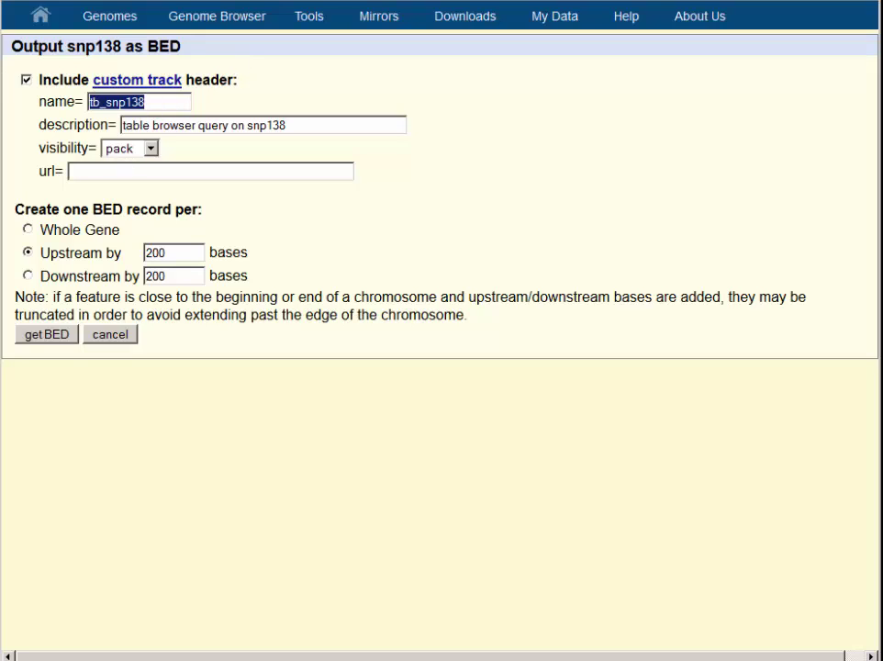
pyautogui.write('up')
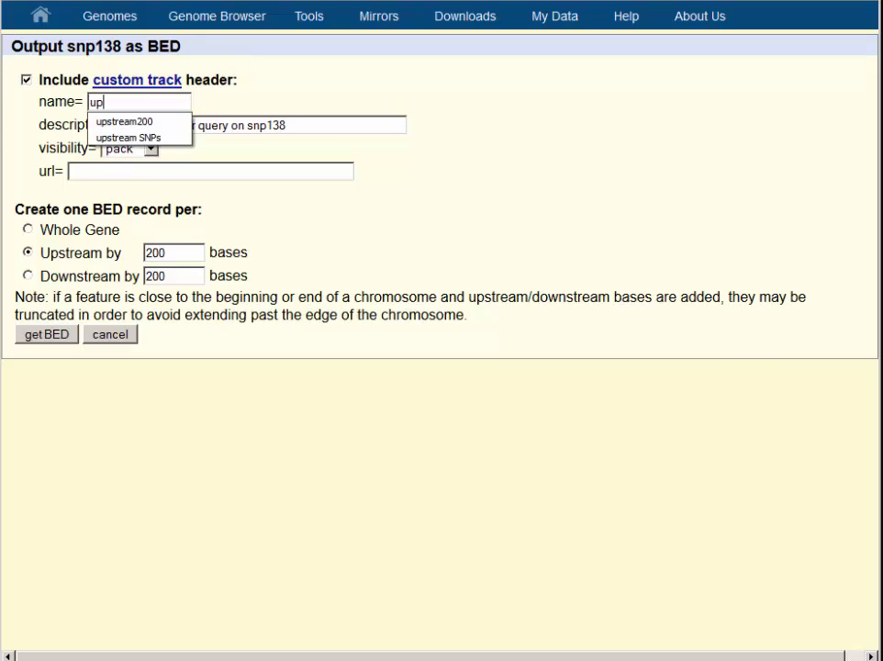
pyautogui.click(140, 137)
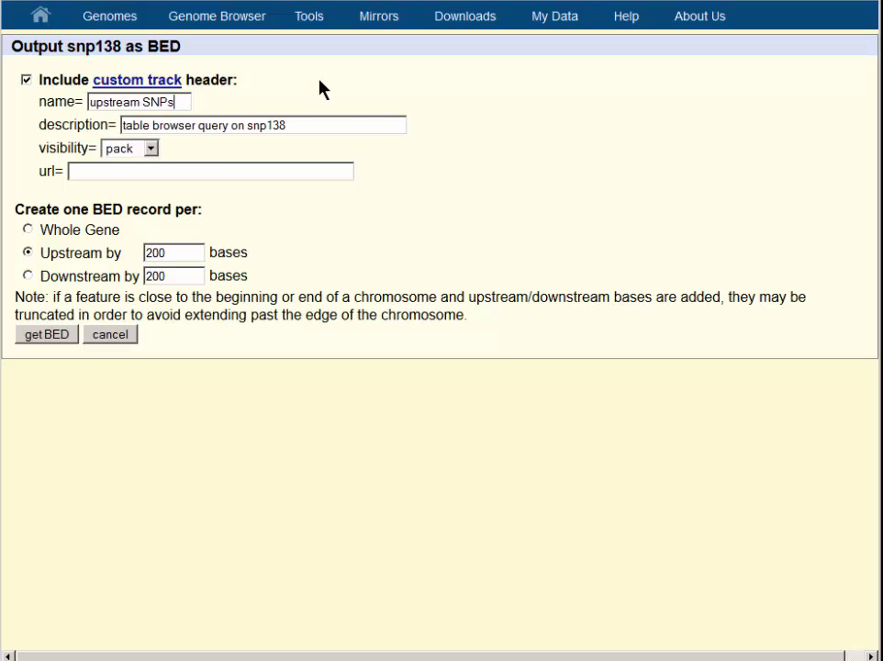
pyautogui.tripleClick(298, 124)
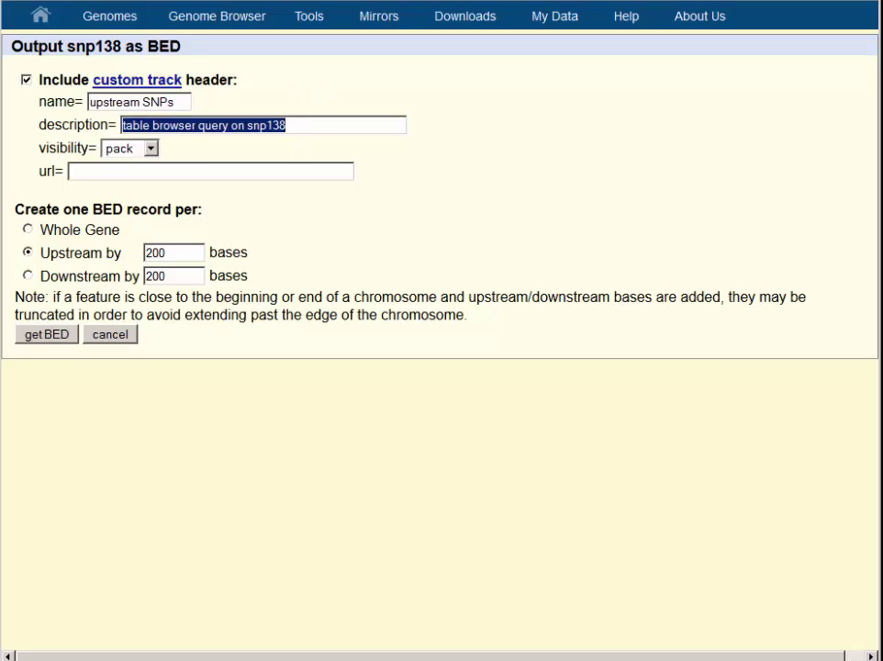
pyautogui.write('upstream SNP')
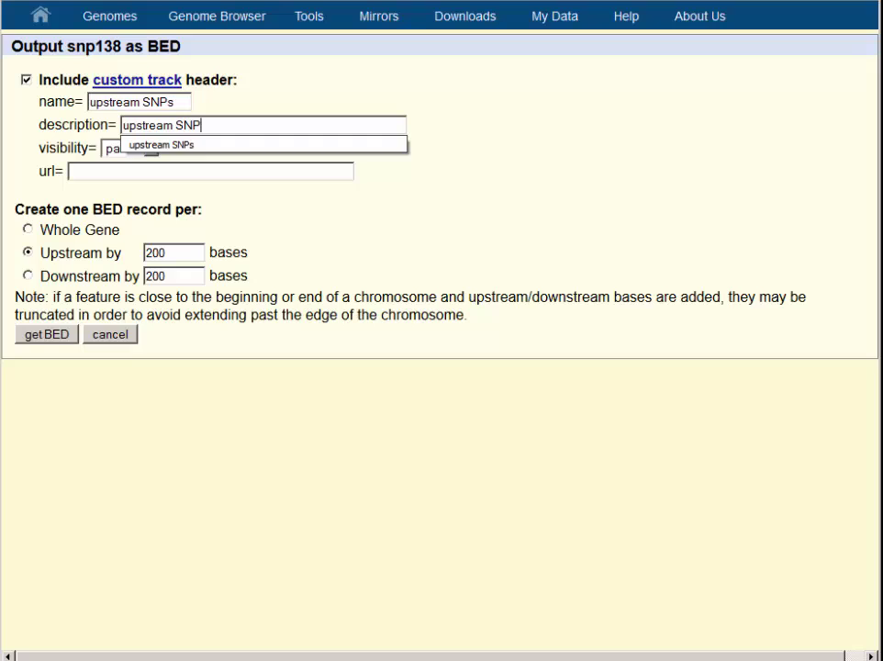
pyautogui.write('s')
pyautogui.doubleClick(122, 230)
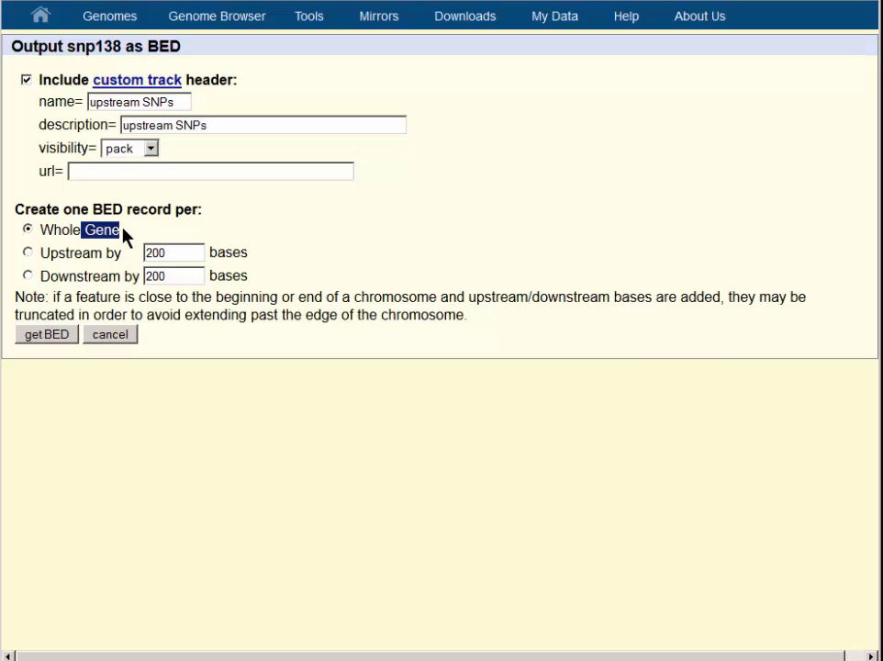
pyautogui.click(67, 335)
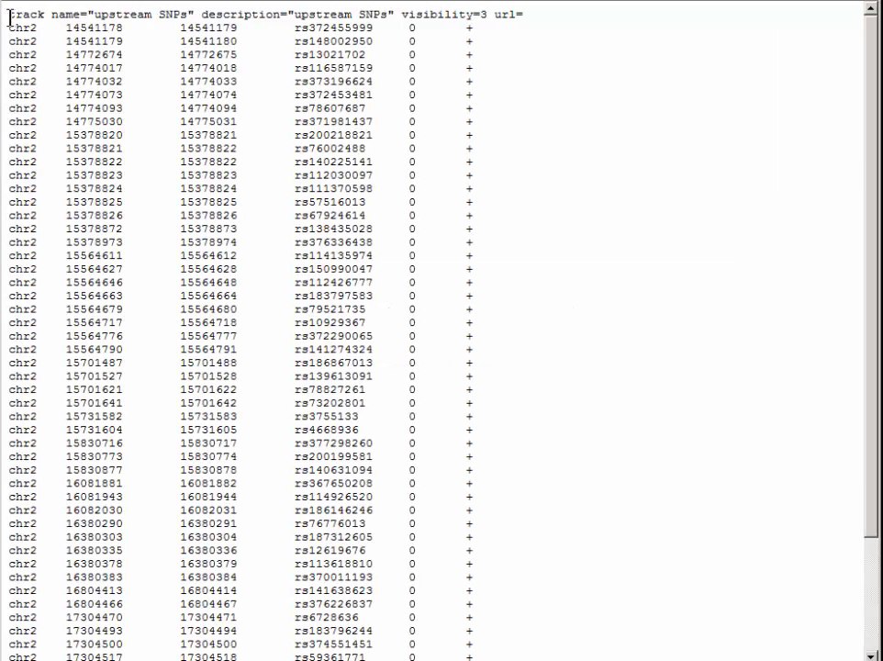
# - Copy all the BED output text and return to the Manage Custom Tracks page
pyautogui.hotkey('ctrl', 'a')
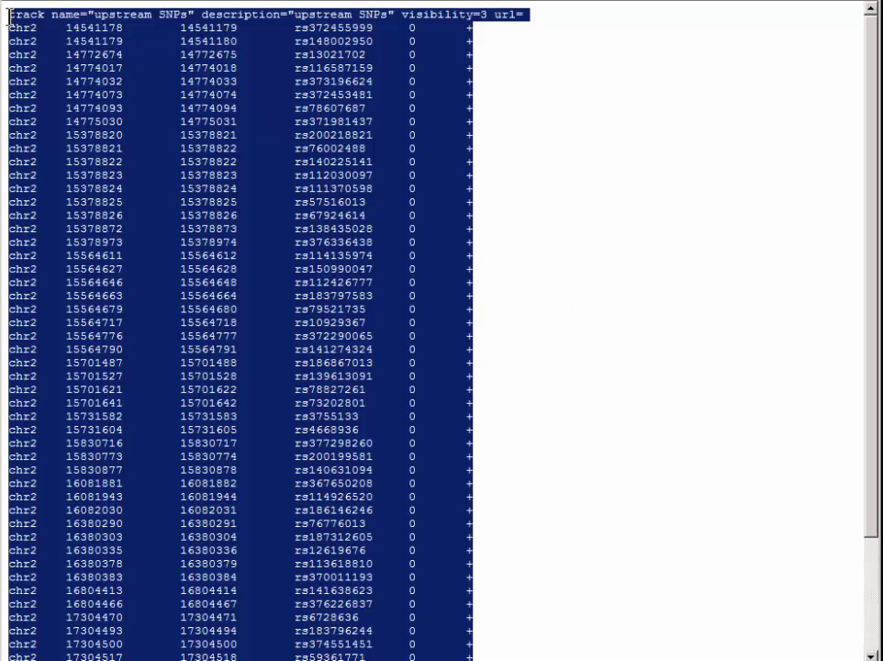
pyautogui.hotkey('alt', 'Left')
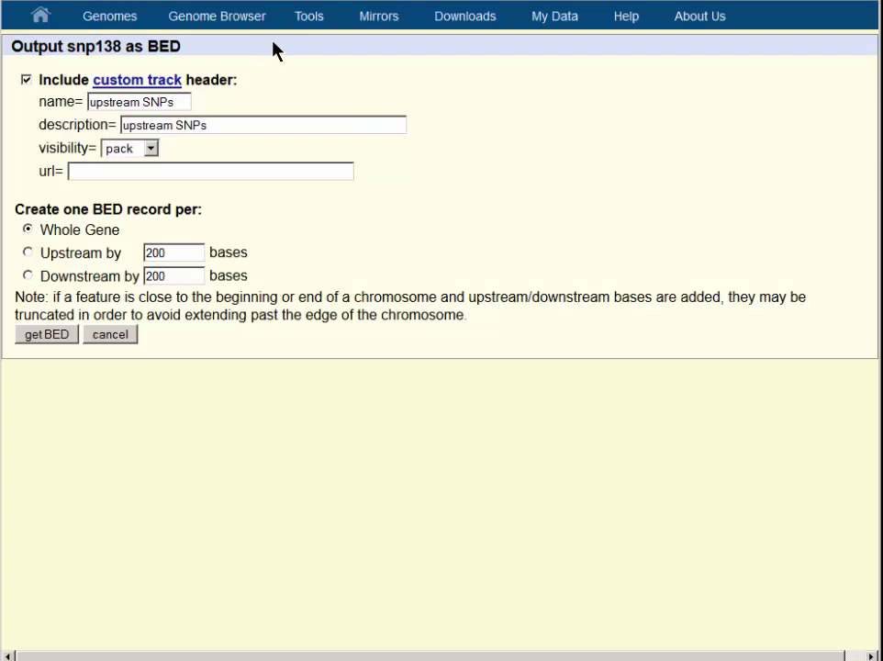
pyautogui.click(256, 22)
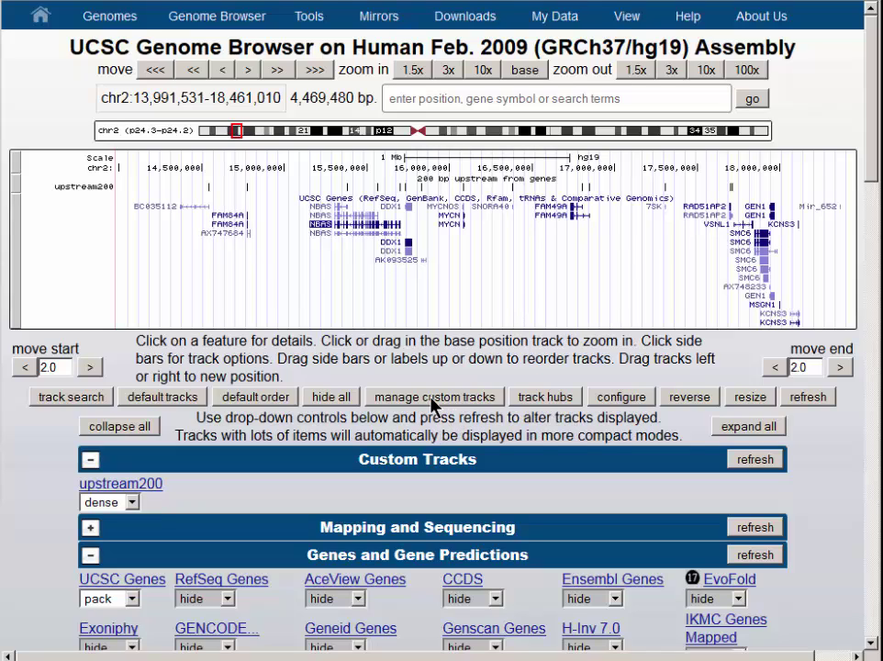
pyautogui.click(419, 401)
pyautogui.click(419, 401)
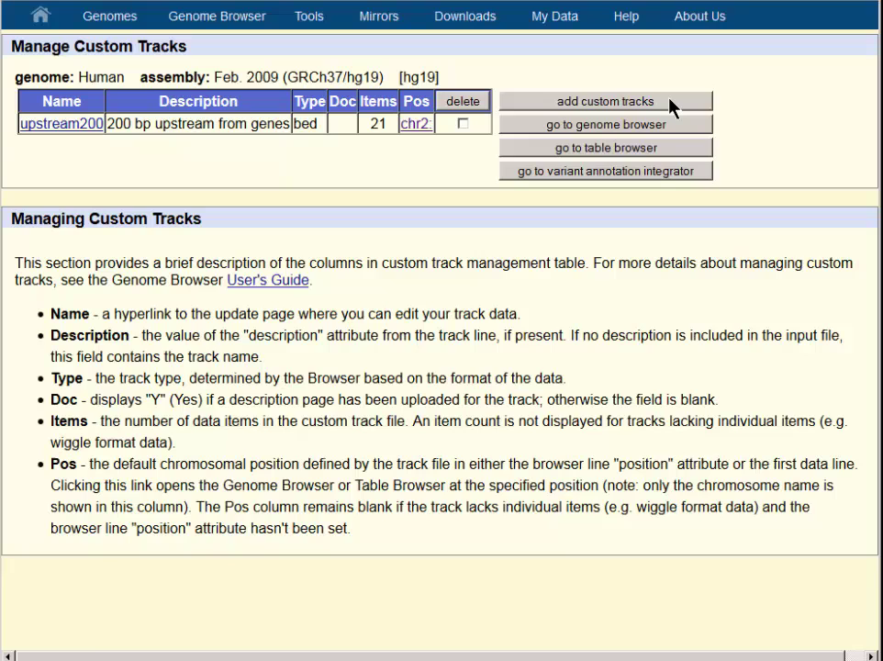
# - Paste the copied BED rows as a new custom track, creating upstream SNPs with 57 items
pyautogui.click(671, 103)
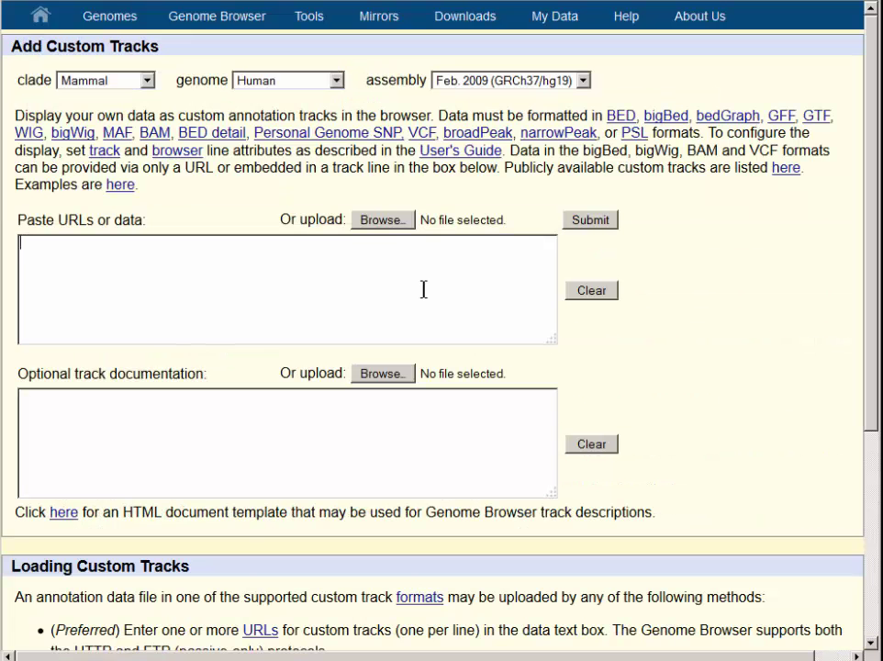
pyautogui.click(423, 289)
pyautogui.hotkey('ctrl', 'v')
pyautogui.scroll(20, 424, 289)
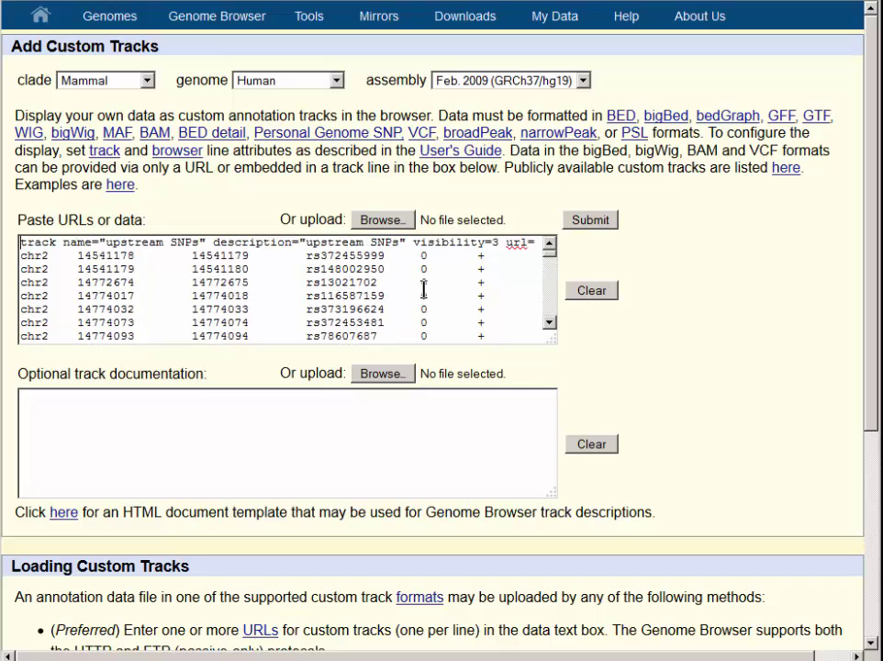
pyautogui.hotkey('shift', 'Right')
pyautogui.hotkey('shift', 'Right')
pyautogui.hotkey('shift', 'Right')
pyautogui.hotkey('shift', 'Right')
pyautogui.hotkey('shift', 'Right')
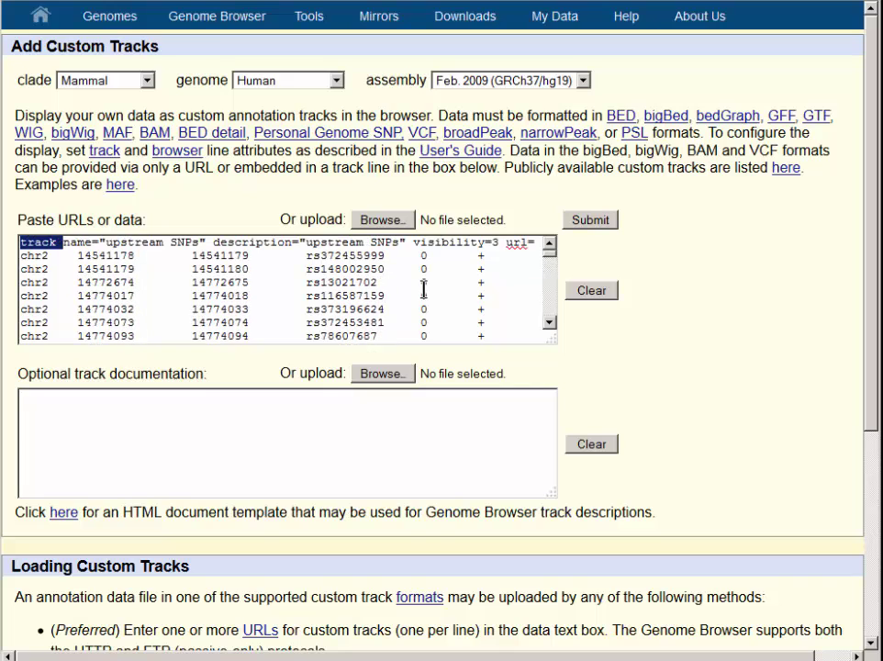
pyautogui.hotkey('shift', 'Right')
pyautogui.hotkey('shift', 'Right')
pyautogui.hotkey('shift', 'Right')
pyautogui.hotkey('shift', 'Right')
pyautogui.hotkey('shift', 'Right')
pyautogui.hotkey('shift', 'Right')
pyautogui.hotkey('shift', 'Right')
pyautogui.hotkey('shift', 'Right')
pyautogui.hotkey('shift', 'Right')
pyautogui.hotkey('shift', 'Right')
pyautogui.hotkey('shift', 'Right')
pyautogui.hotkey('shift', 'Right')
pyautogui.hotkey('shift', 'Right')
pyautogui.hotkey('shift', 'Right')
pyautogui.hotkey('shift', 'Right')
pyautogui.hotkey('shift', 'Right')
pyautogui.hotkey('shift', 'Right')
pyautogui.hotkey('shift', 'Right')
pyautogui.hotkey('shift', 'Right')
pyautogui.hotkey('shift', 'Right')
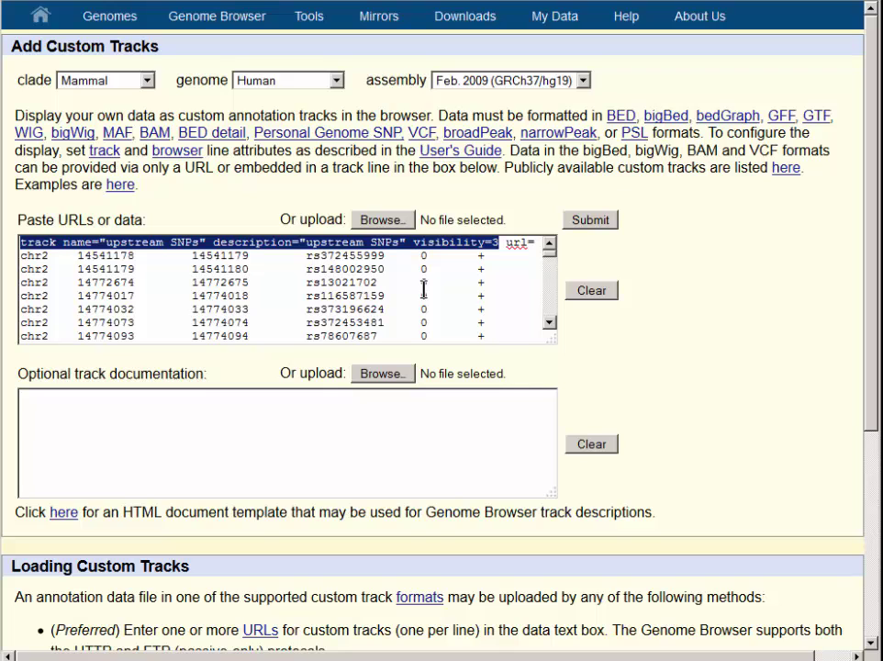
pyautogui.click(592, 221)
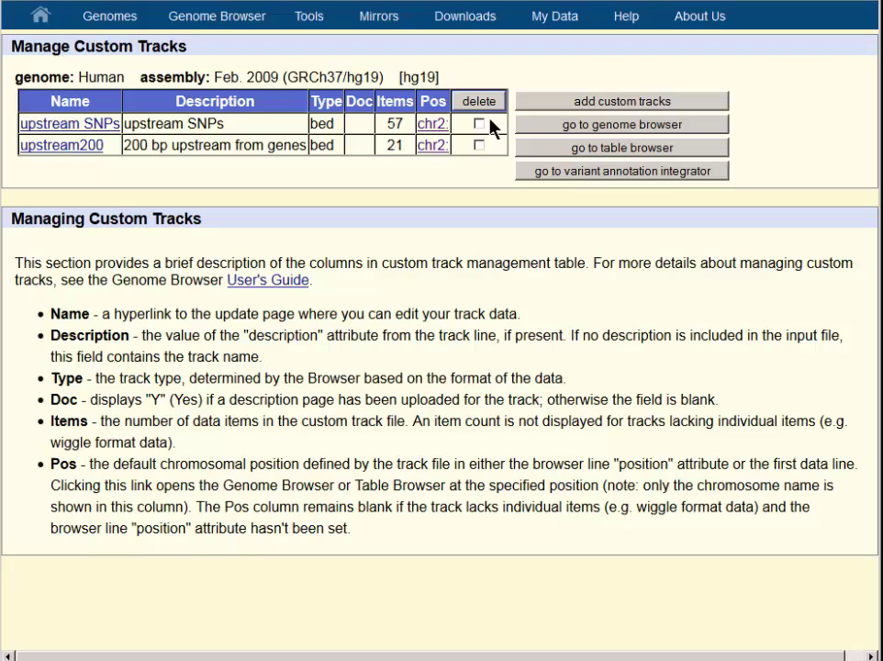
# - Jump to the first upstream SNP on chr2 and zoom out 100x twice to a 2 Mb view
pyautogui.click(441, 128)
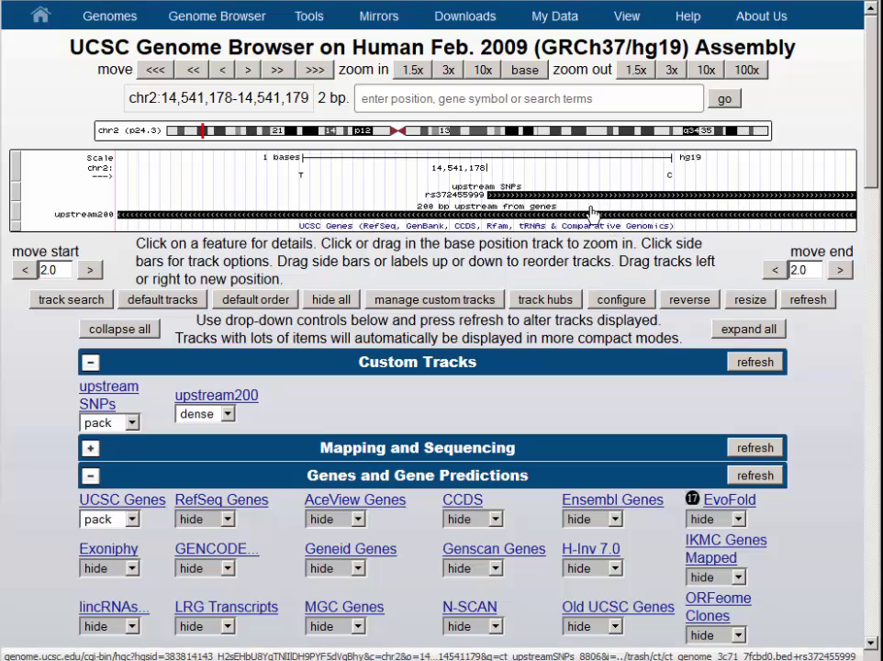
pyautogui.click(758, 72)
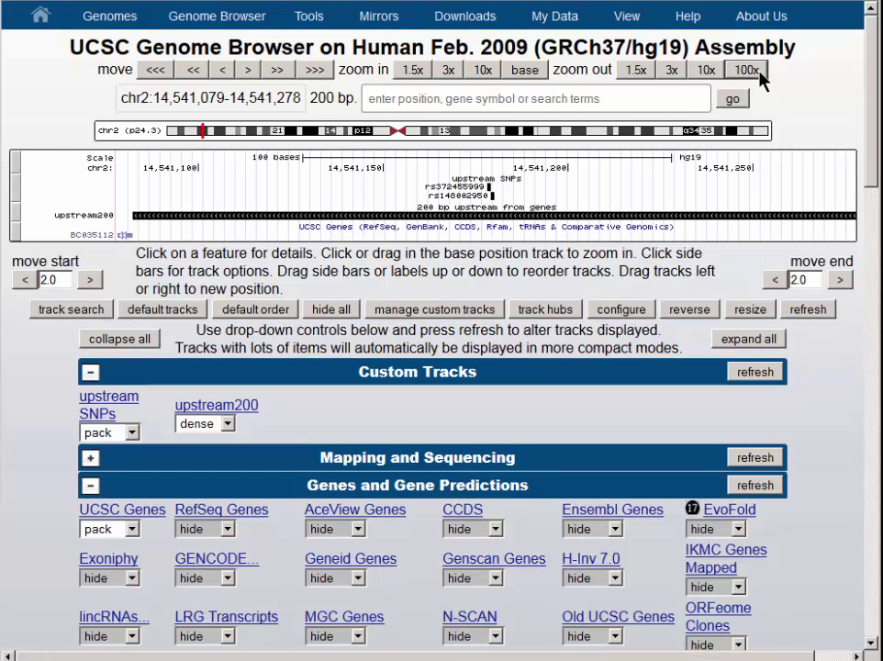
pyautogui.click(758, 72)
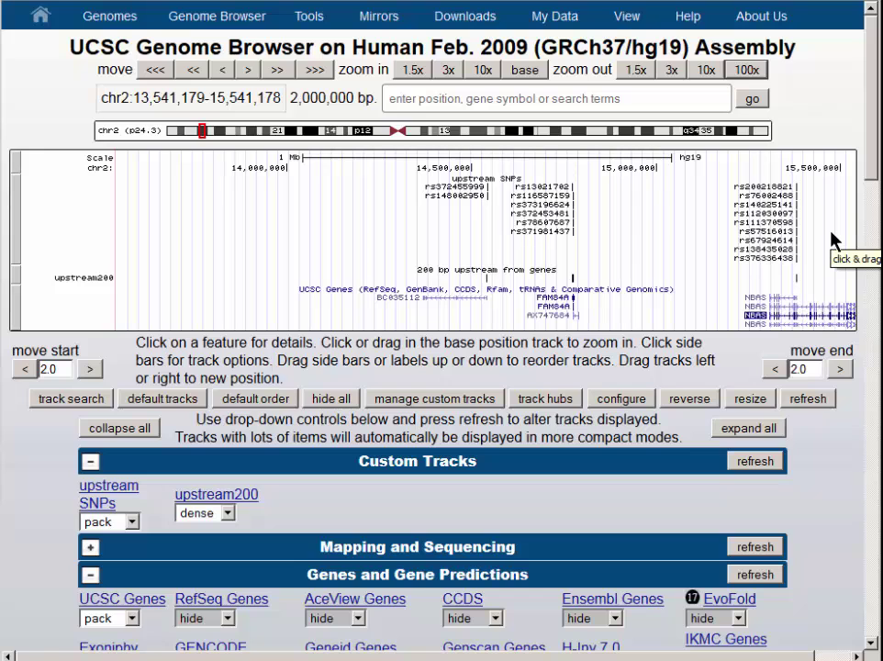
# - Pan chr2 to 14,612,351-16,612,350 and switch the upstream SNPs track to dense
pyautogui.moveTo(832, 239); pyautogui.dragTo(433, 229)
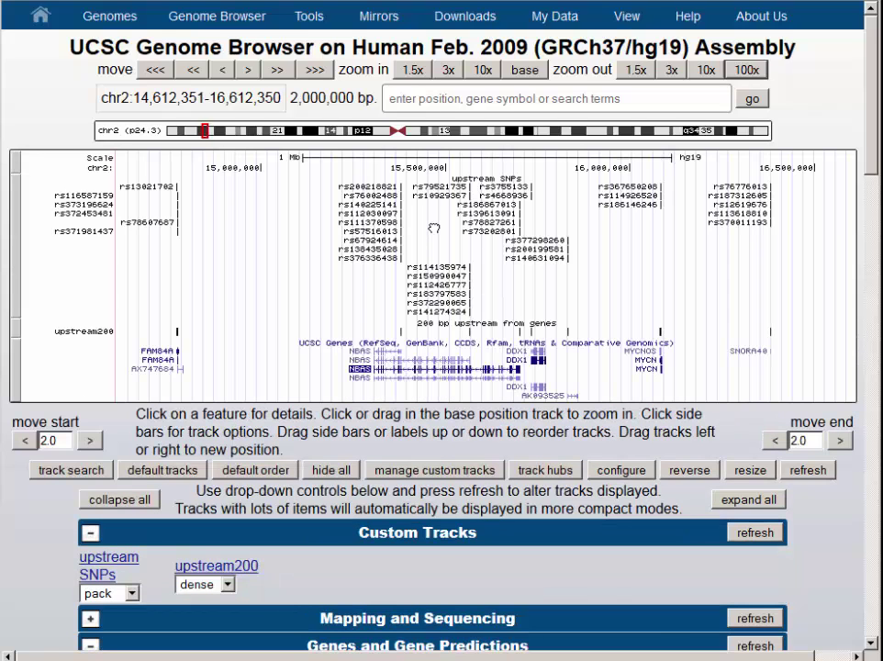
pyautogui.rightClick(79, 256)
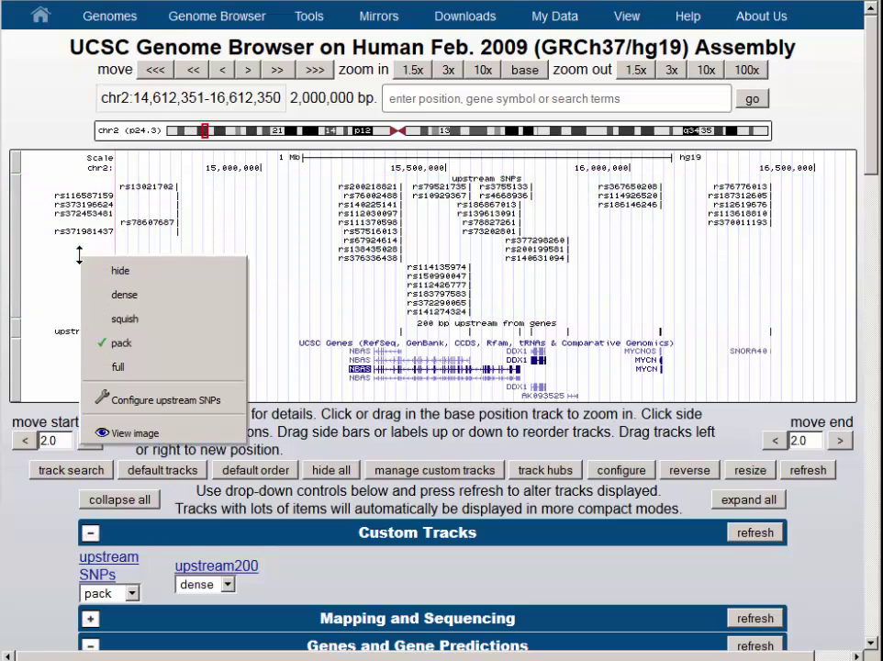
pyautogui.click(152, 304)
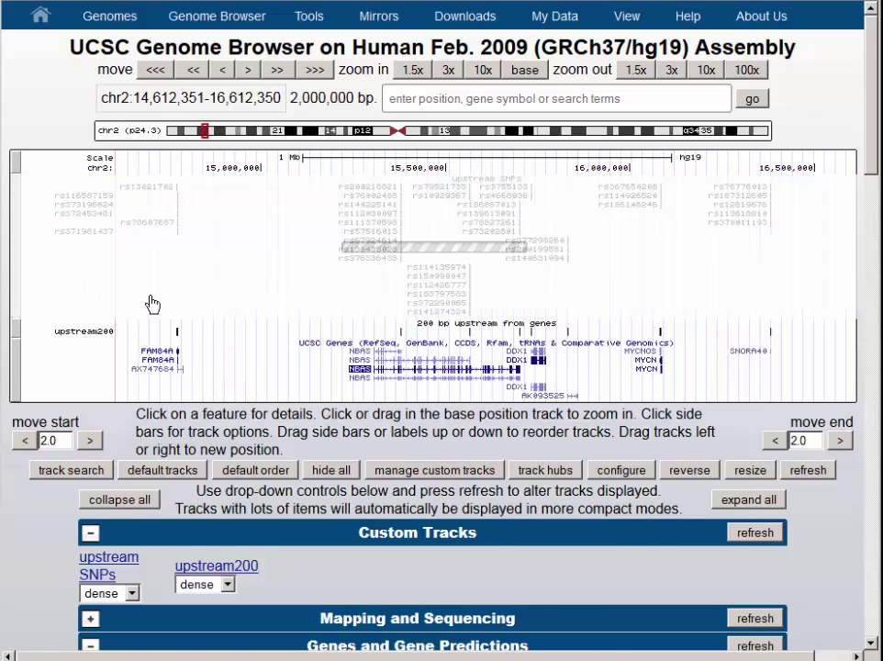